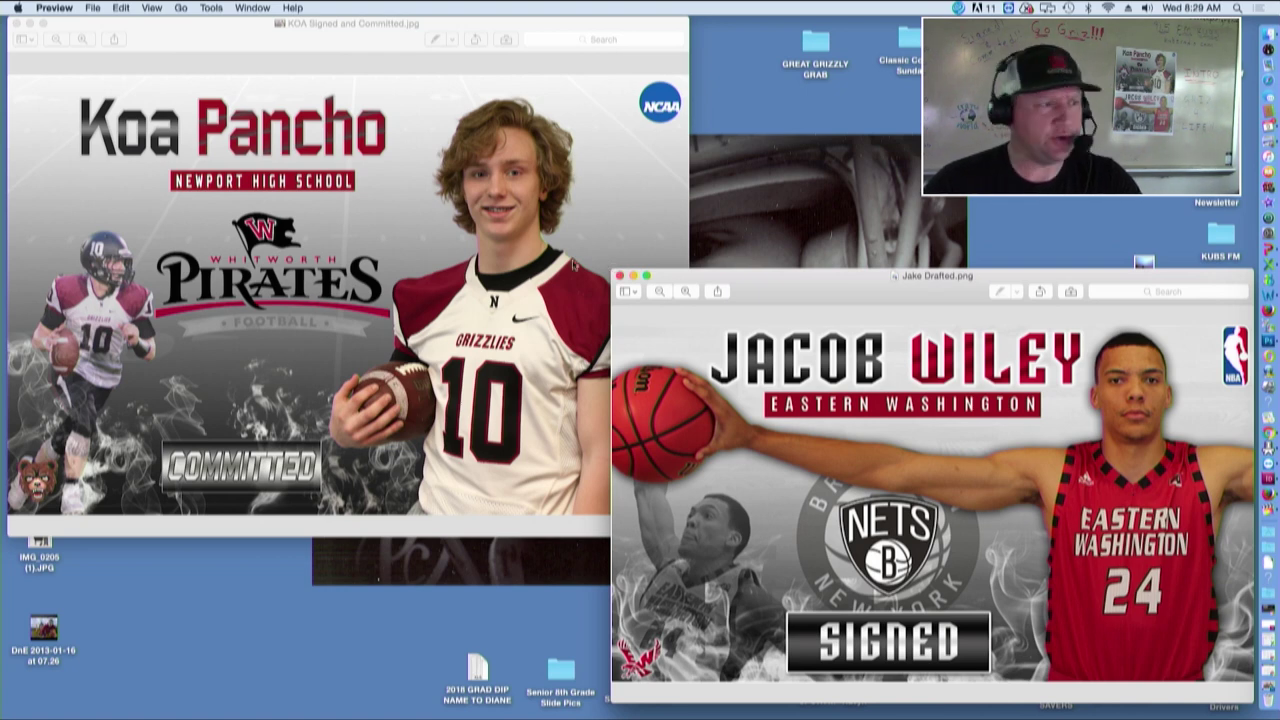
# Shrink the Koa Pancho Committed window to the top-left and move the Jacob Wiley window up-left
pyautogui.moveTo(196, 45)
pyautogui.mouseDown()
pyautogui.moveTo(278, 52)
pyautogui.moveTo(212, 45)
pyautogui.mouseUp()
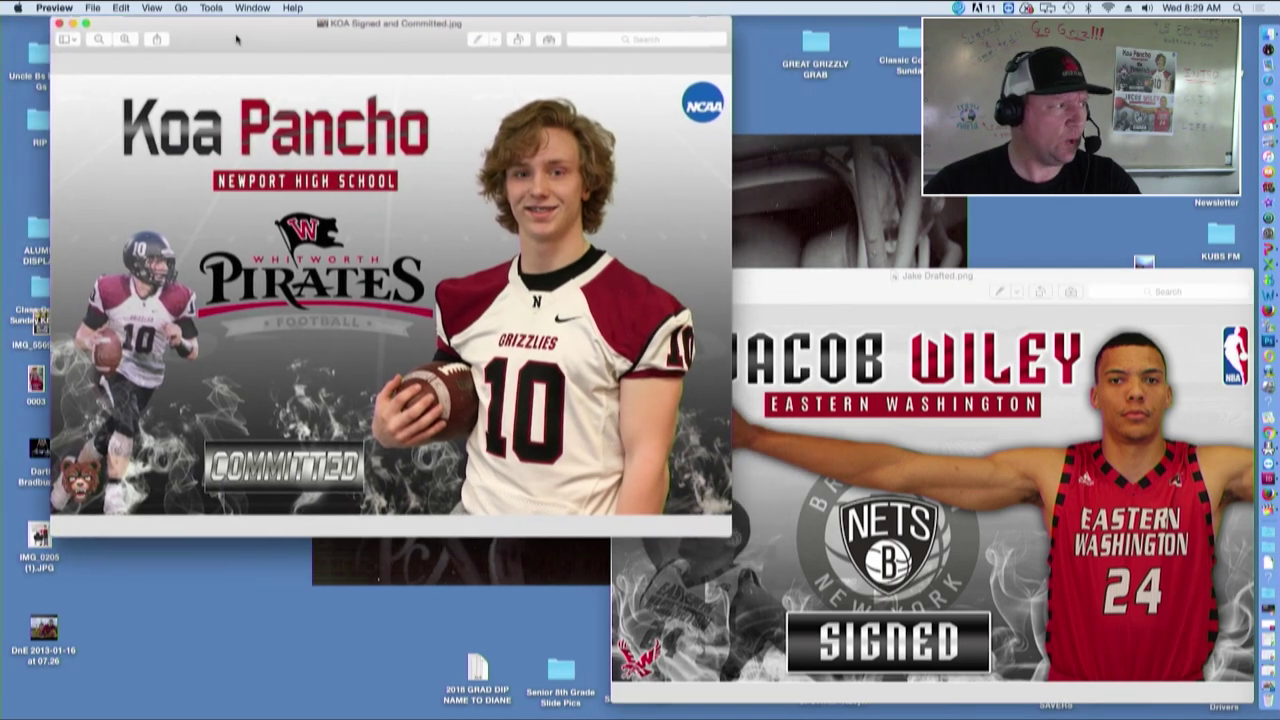
pyautogui.moveTo(703, 533); pyautogui.dragTo(1130, 706)
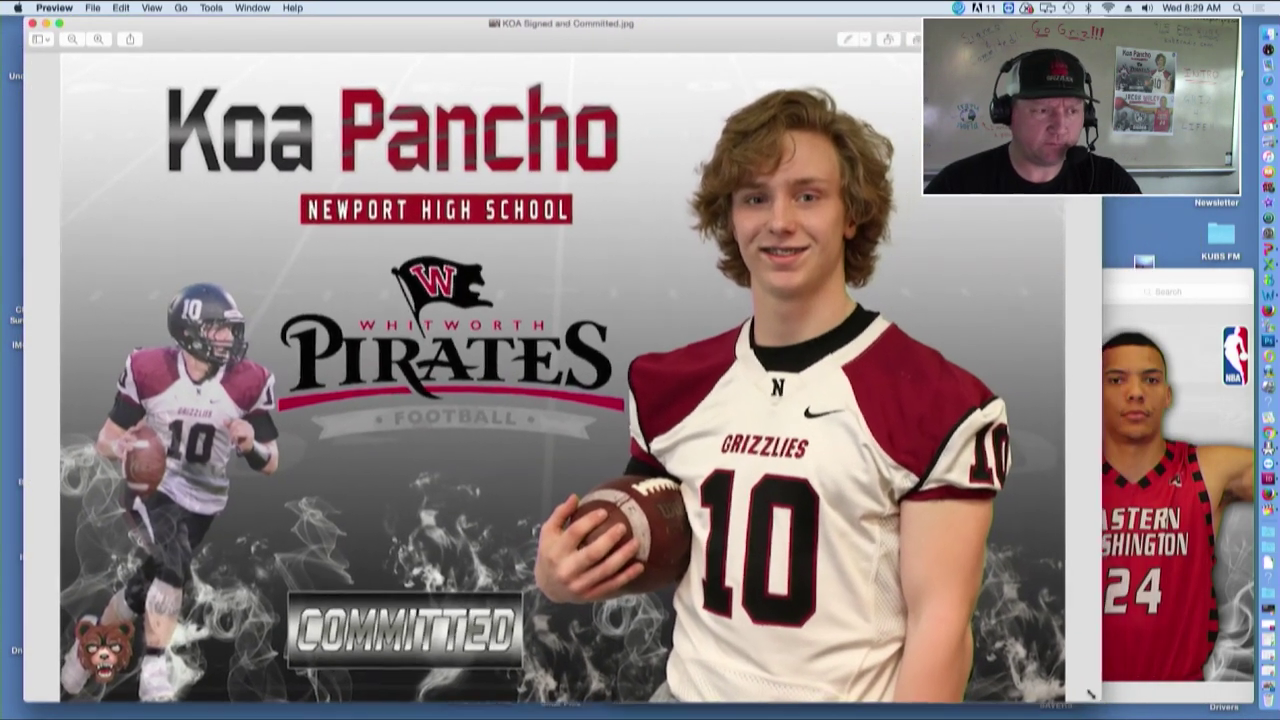
pyautogui.moveTo(1130, 706); pyautogui.dragTo(1074, 697)
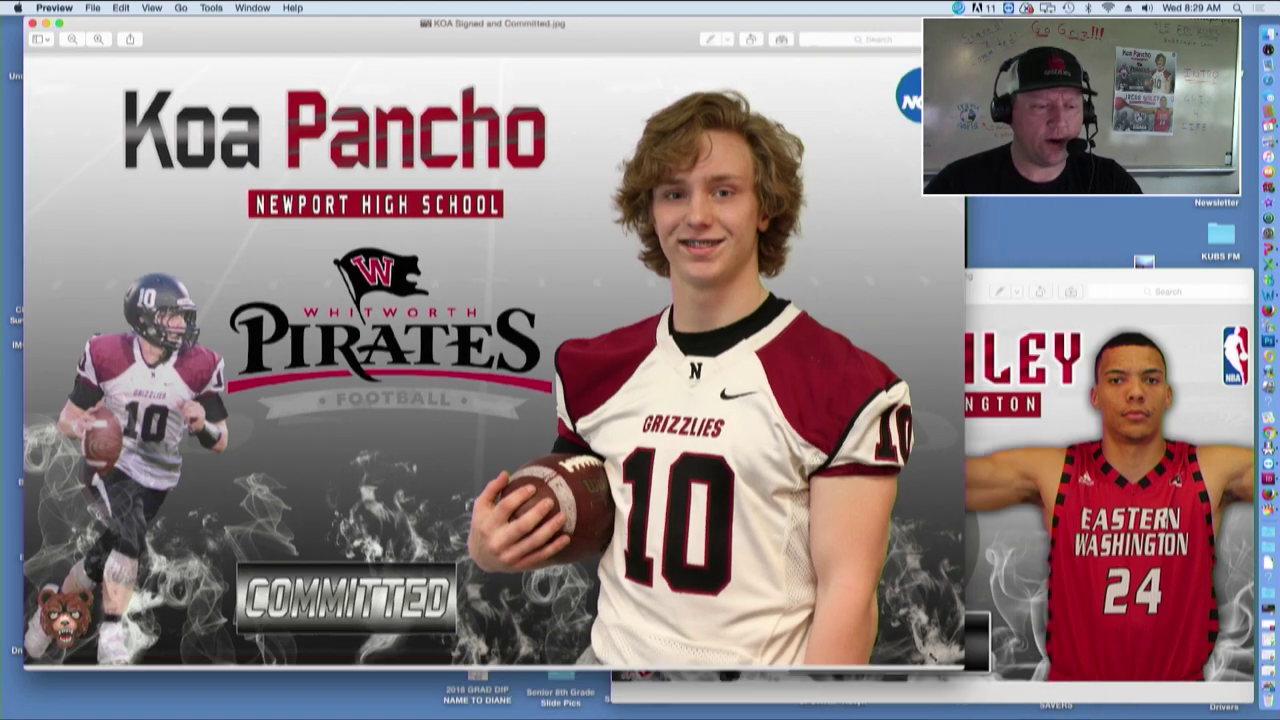
pyautogui.moveTo(1066, 694)
pyautogui.mouseDown()
pyautogui.moveTo(573, 302)
pyautogui.moveTo(556, 425)
pyautogui.mouseUp()
pyautogui.moveTo(924, 276)
pyautogui.mouseDown()
pyautogui.moveTo(647, 183)
pyautogui.moveTo(364, 25)
pyautogui.mouseUp()
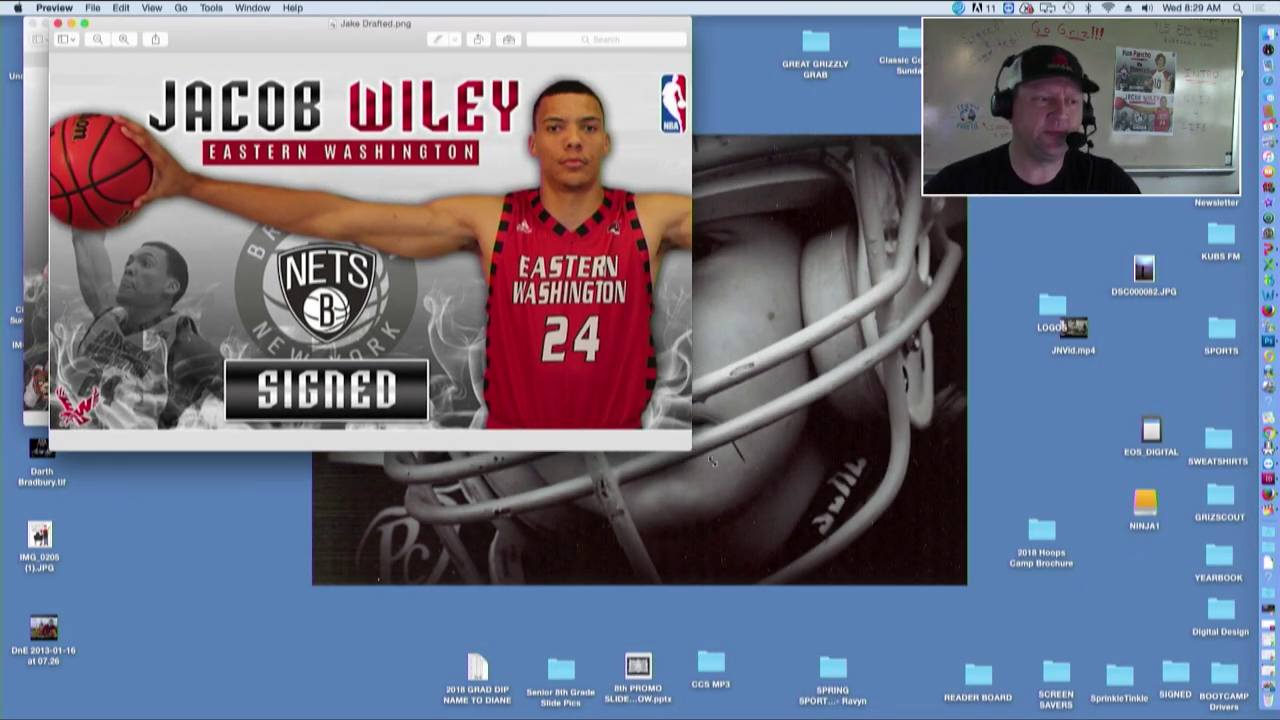
# Enlarge the Jake Drafted.png window and place it lower right, overlapping the Koa graphic
pyautogui.moveTo(690, 450); pyautogui.dragTo(1178, 698)
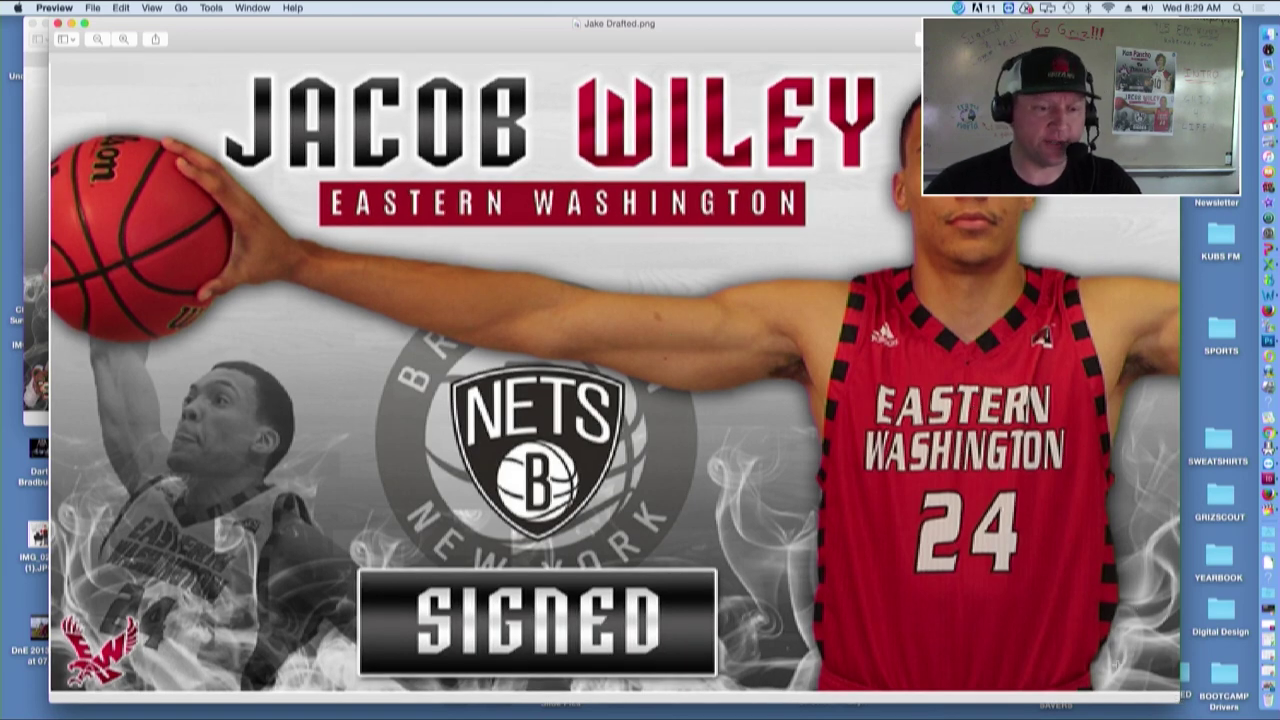
pyautogui.moveTo(1176, 700)
pyautogui.mouseDown()
pyautogui.moveTo(920, 571)
pyautogui.moveTo(829, 494)
pyautogui.mouseUp()
pyautogui.moveTo(400, 38)
pyautogui.mouseDown()
pyautogui.moveTo(518, 136)
pyautogui.moveTo(824, 237)
pyautogui.mouseUp()
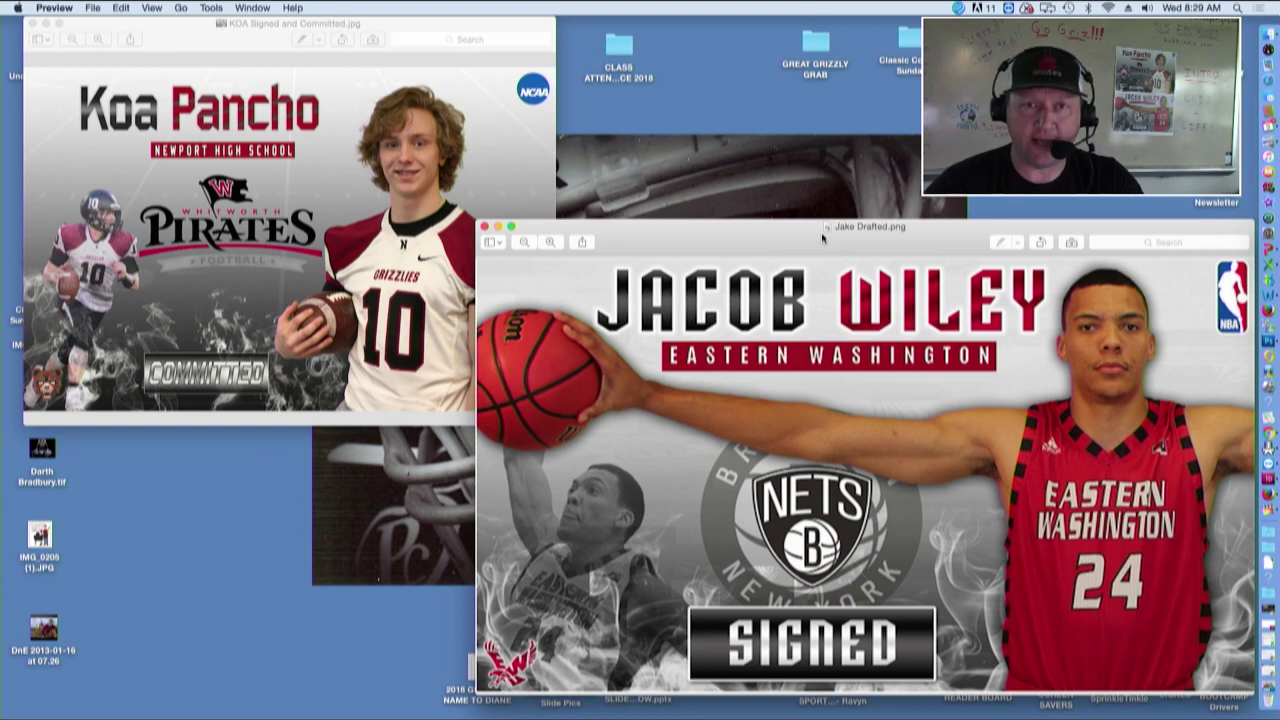
pyautogui.moveTo(619, 23)
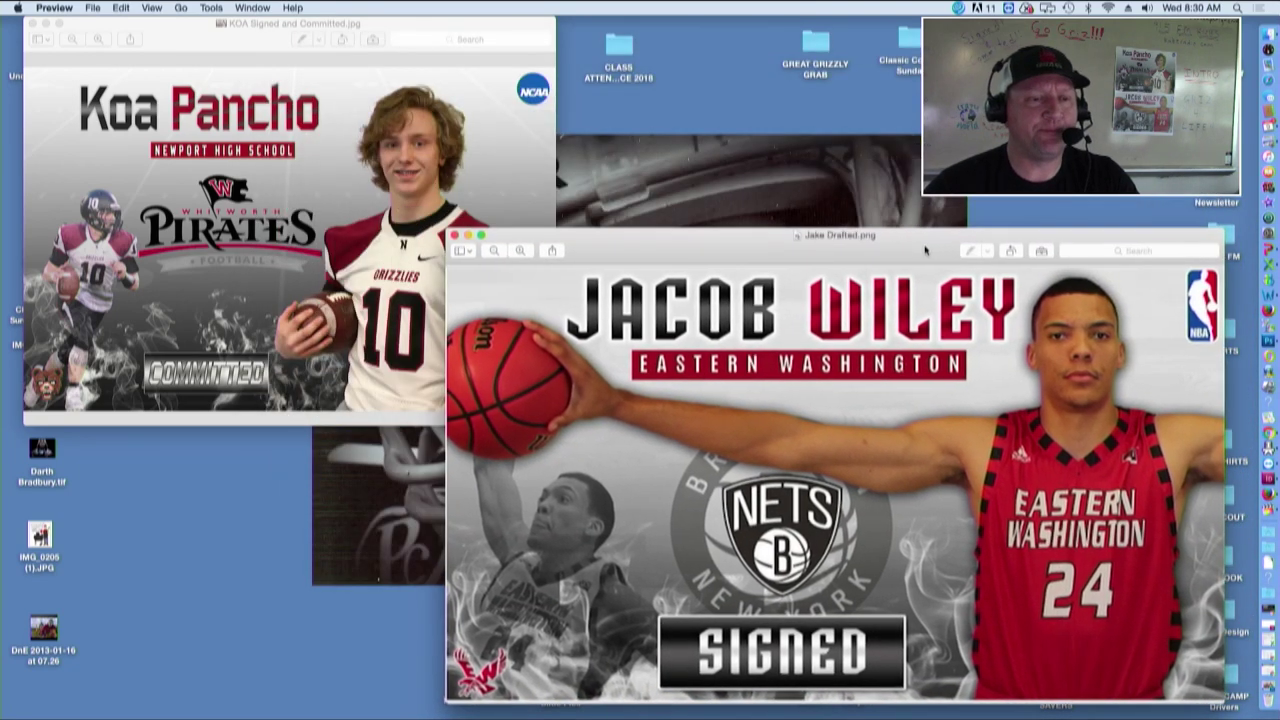
pyautogui.moveTo(955, 247); pyautogui.dragTo(940, 254)
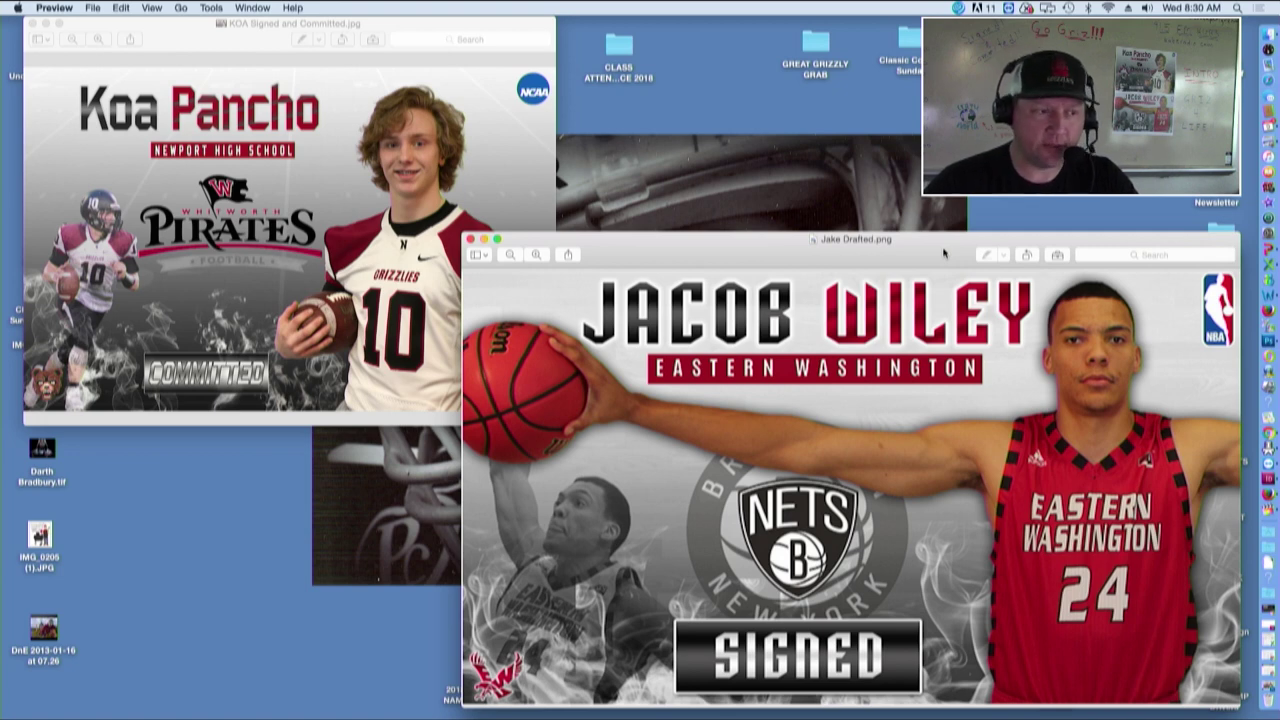
pyautogui.moveTo(855, 240)
pyautogui.moveTo(936, 245); pyautogui.dragTo(676, 29)
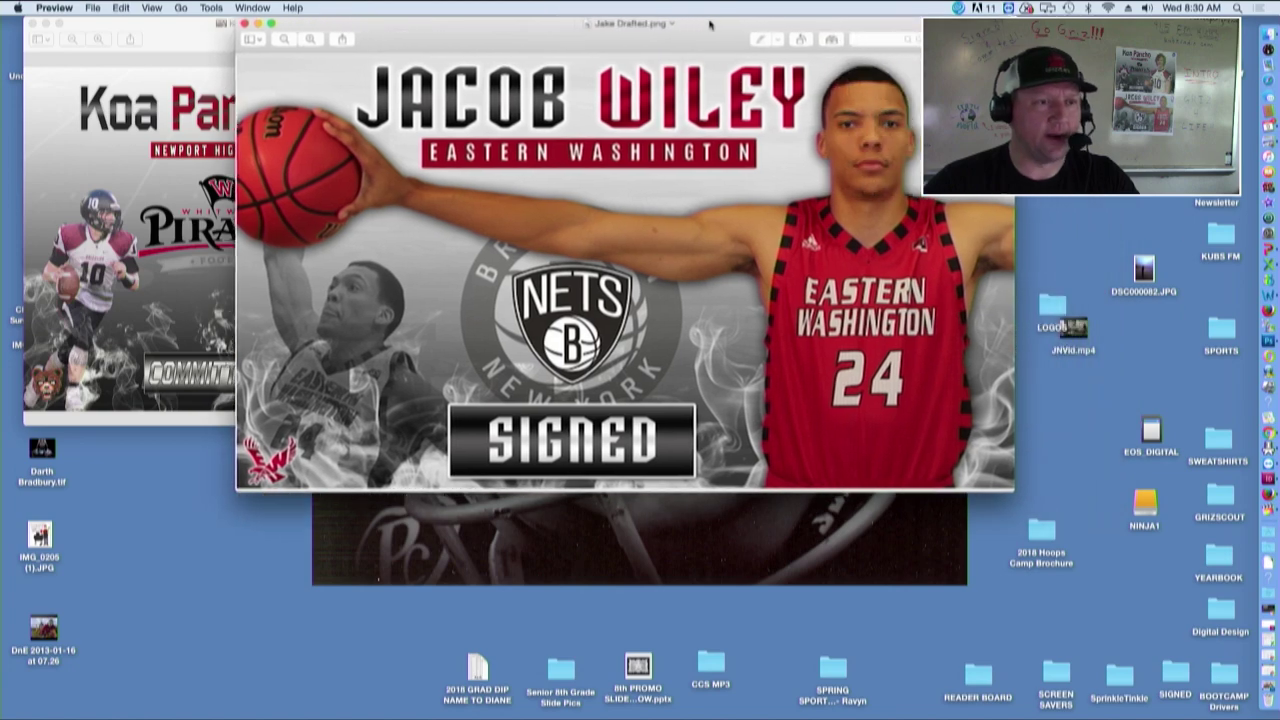
pyautogui.moveTo(983, 483)
pyautogui.mouseDown()
pyautogui.moveTo(1163, 655)
pyautogui.moveTo(855, 405)
pyautogui.mouseUp()
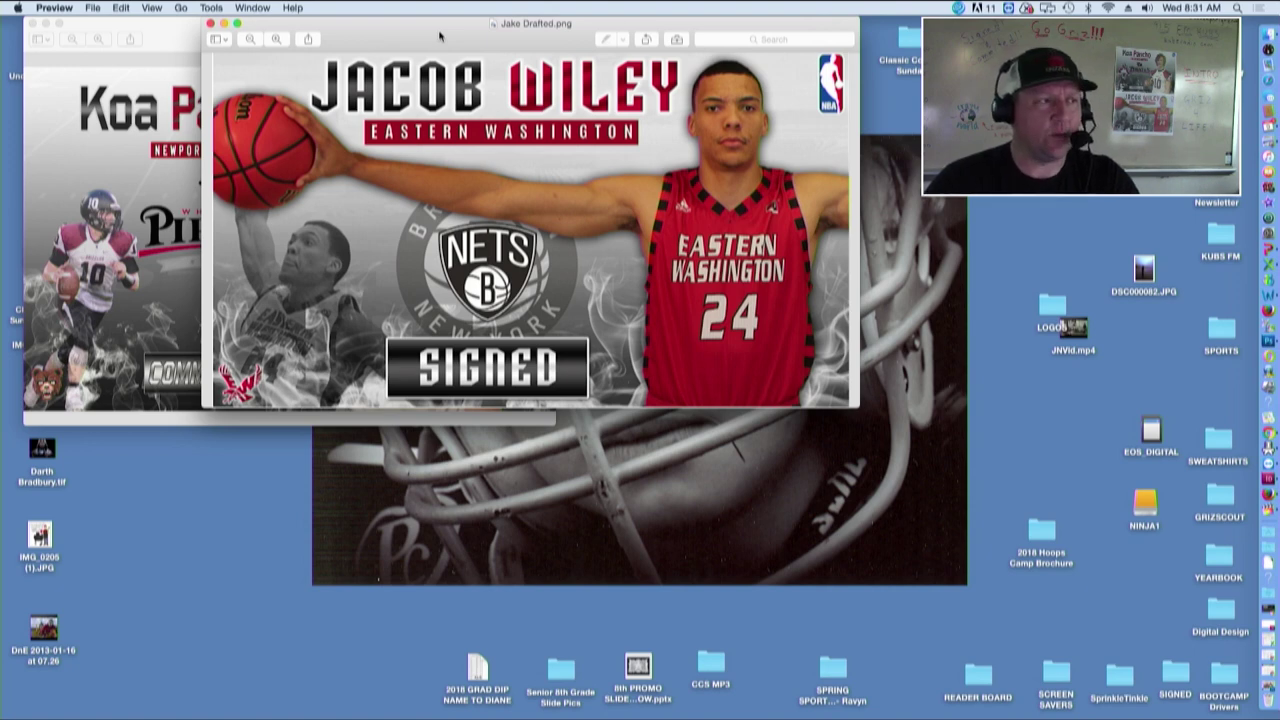
pyautogui.moveTo(439, 36)
pyautogui.mouseDown()
pyautogui.moveTo(557, 291)
pyautogui.moveTo(817, 334)
pyautogui.moveTo(836, 308)
pyautogui.mouseUp()
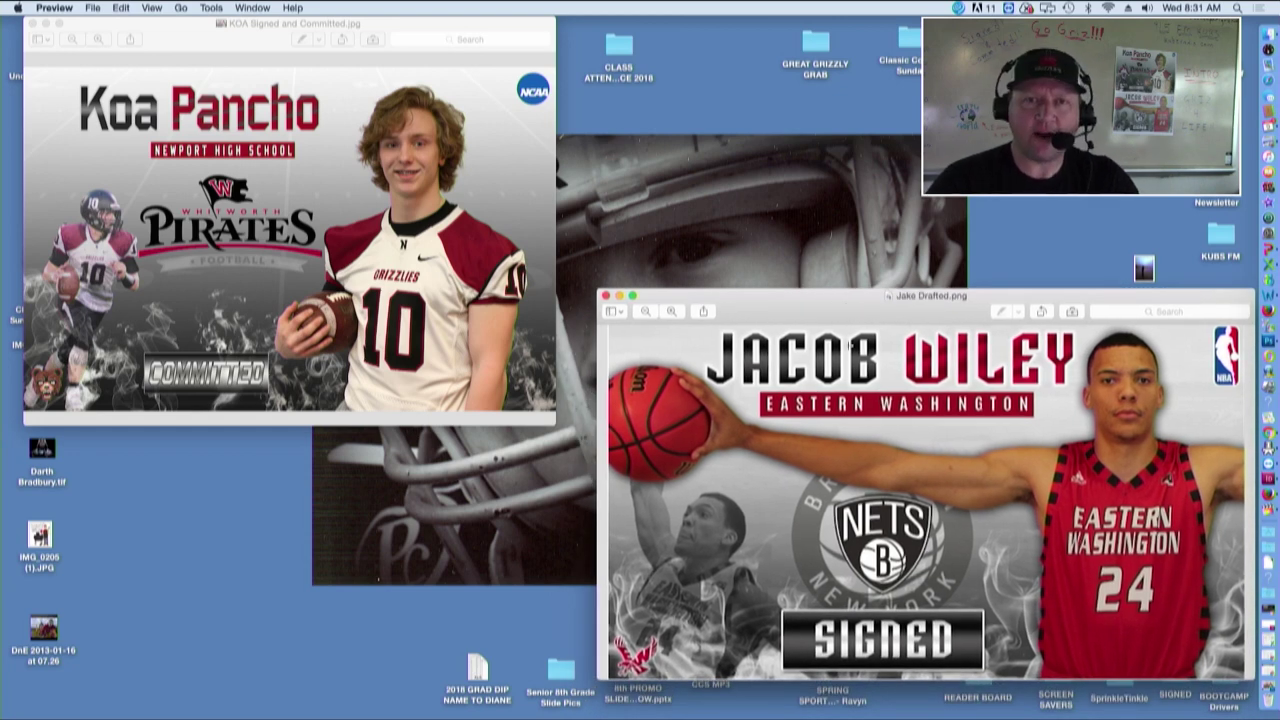
# Resize the Jacob Wiley window, bring the Koa Pancho window to the front, then switch to Photoshop
pyautogui.moveTo(843, 316); pyautogui.dragTo(797, 288)
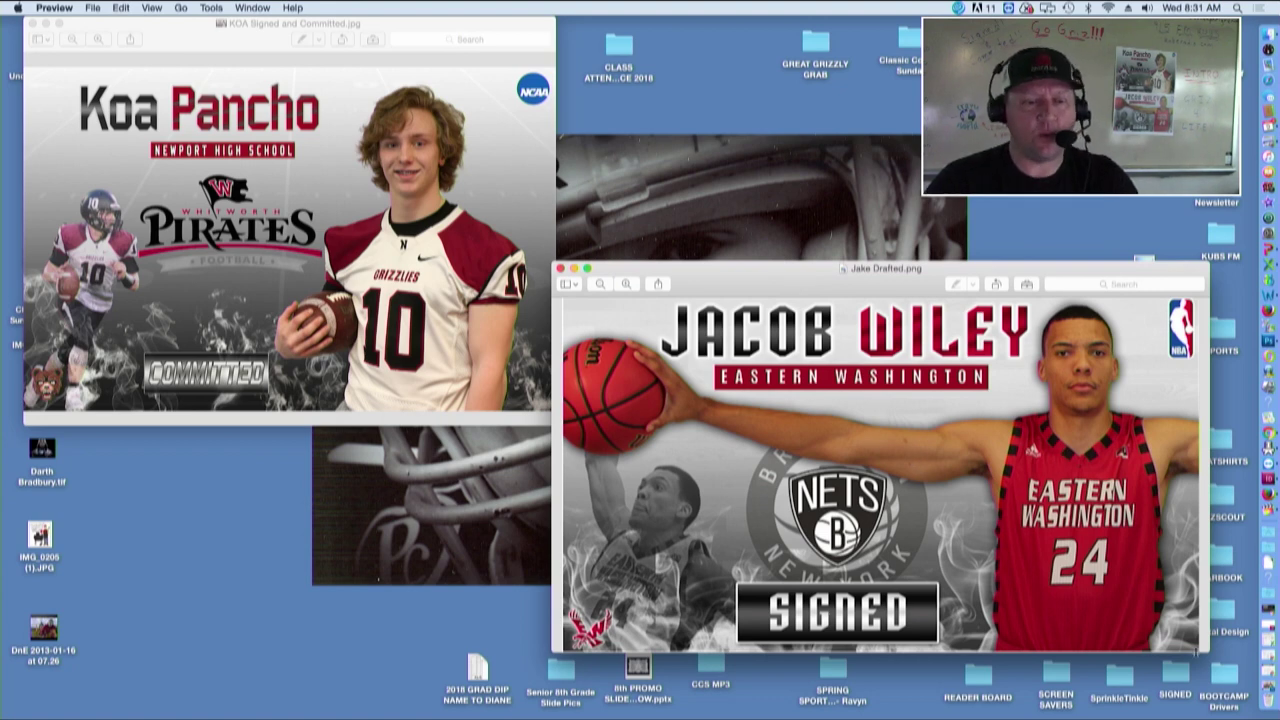
pyautogui.moveTo(1208, 651); pyautogui.dragTo(1248, 686)
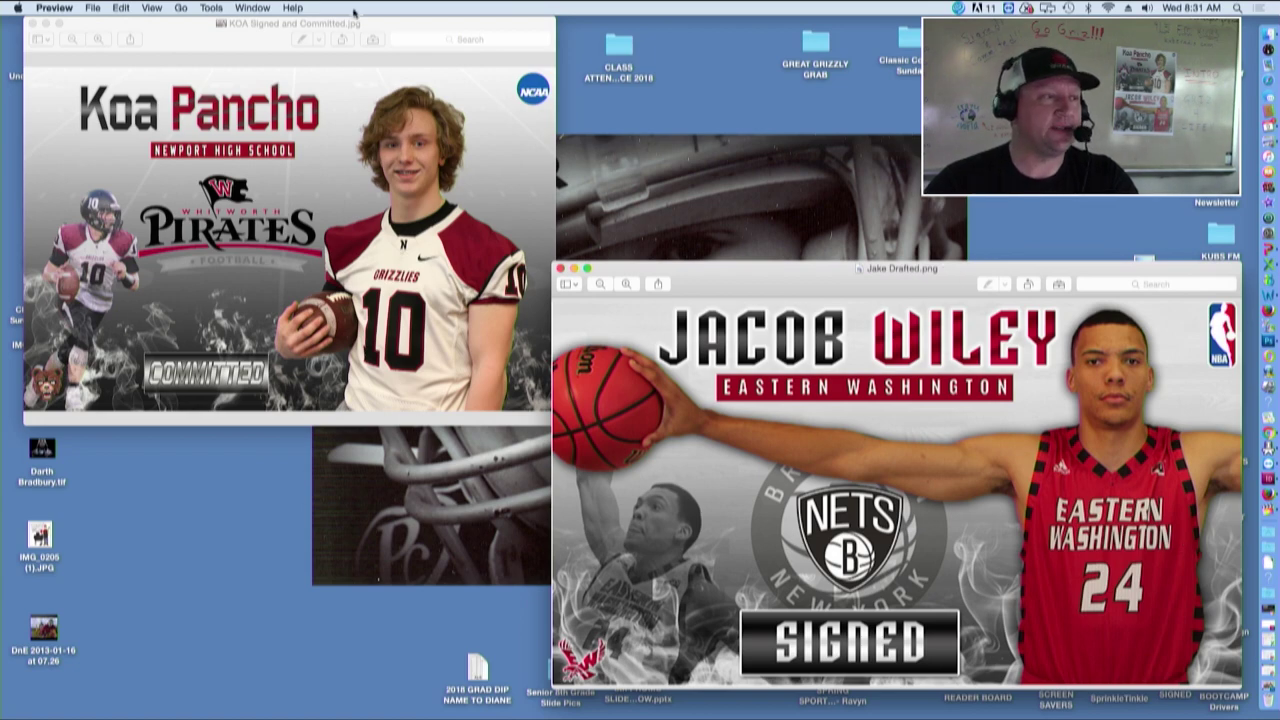
pyautogui.press('super+grave')
pyautogui.moveTo(556, 424)
pyautogui.mouseDown()
pyautogui.moveTo(803, 528)
pyautogui.moveTo(783, 543)
pyautogui.mouseUp()
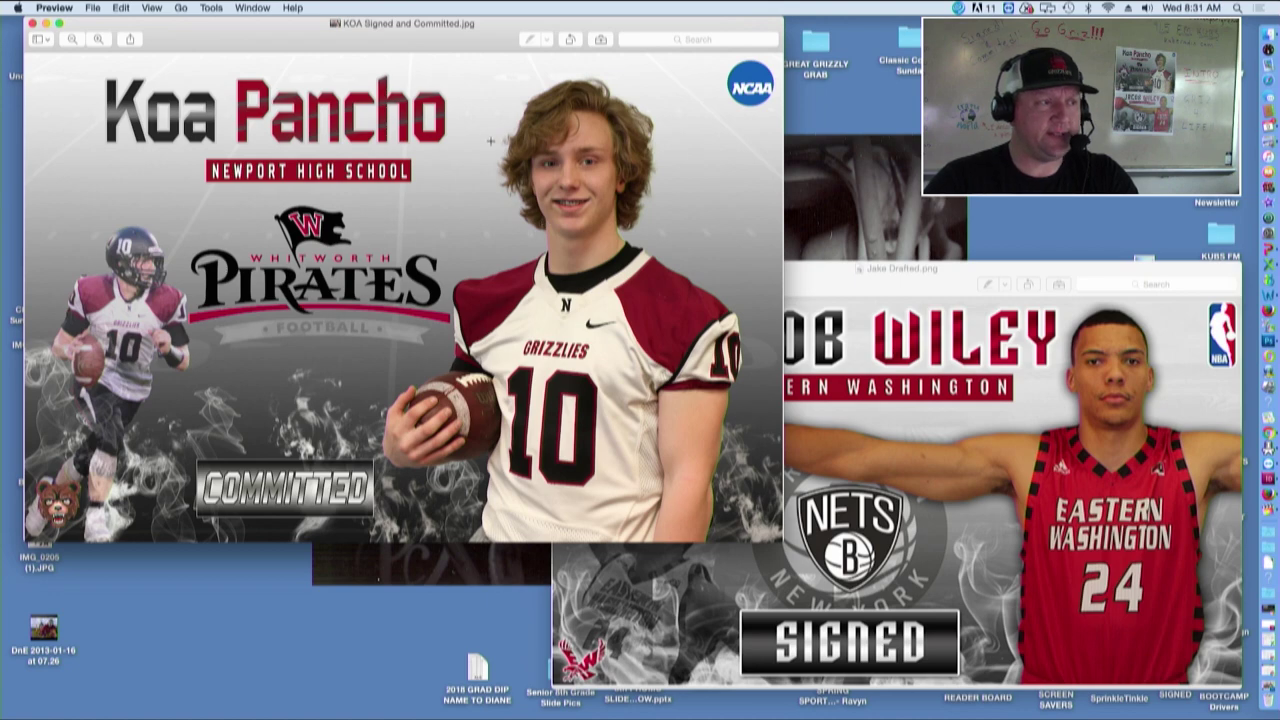
pyautogui.moveTo(783, 542)
pyautogui.mouseDown()
pyautogui.moveTo(604, 433)
pyautogui.moveTo(615, 433)
pyautogui.mouseUp()
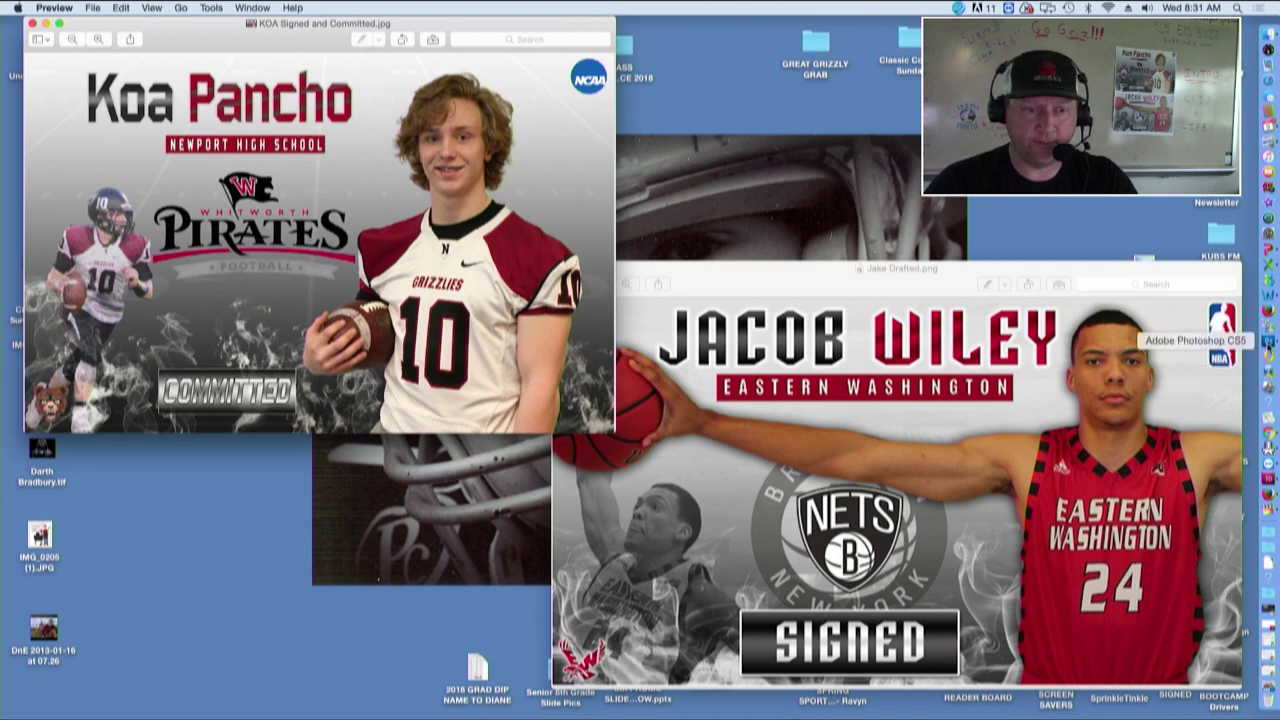
pyautogui.click(1266, 340)
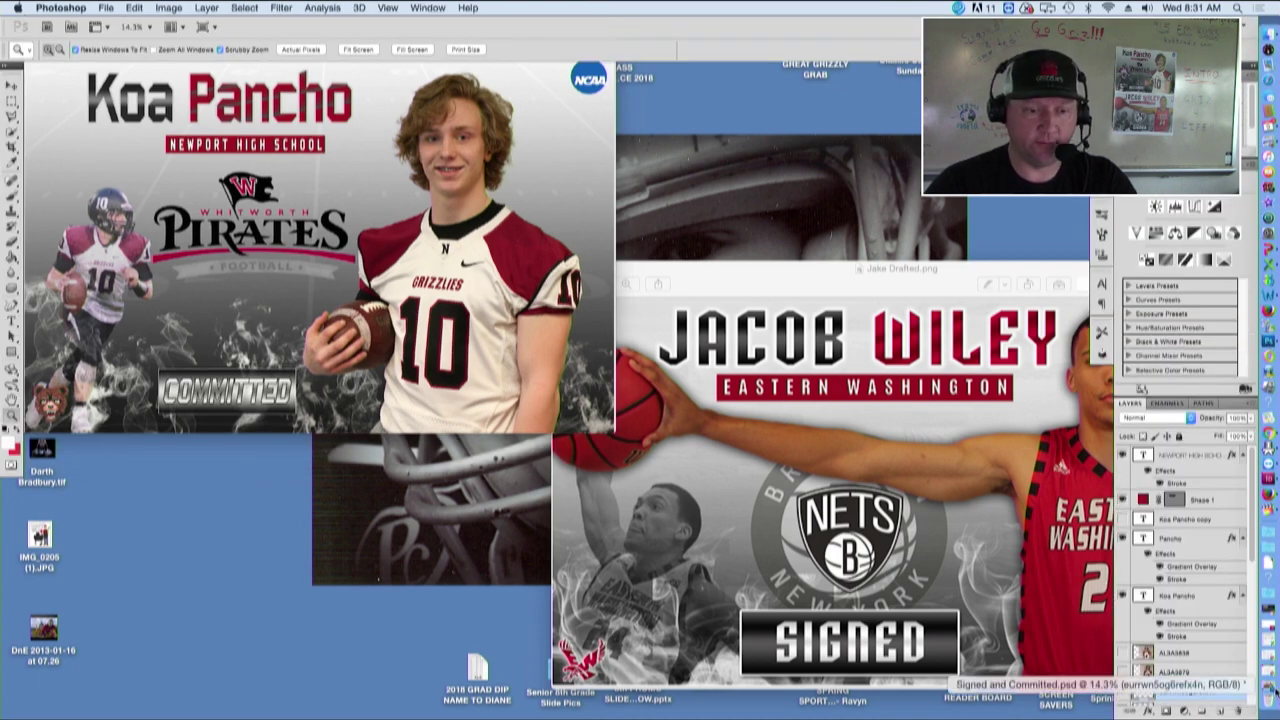
# Restore Signed and Committed.psd and hide its NEWPORT HIGH SCHOOL text layer
pyautogui.click(1270, 690)
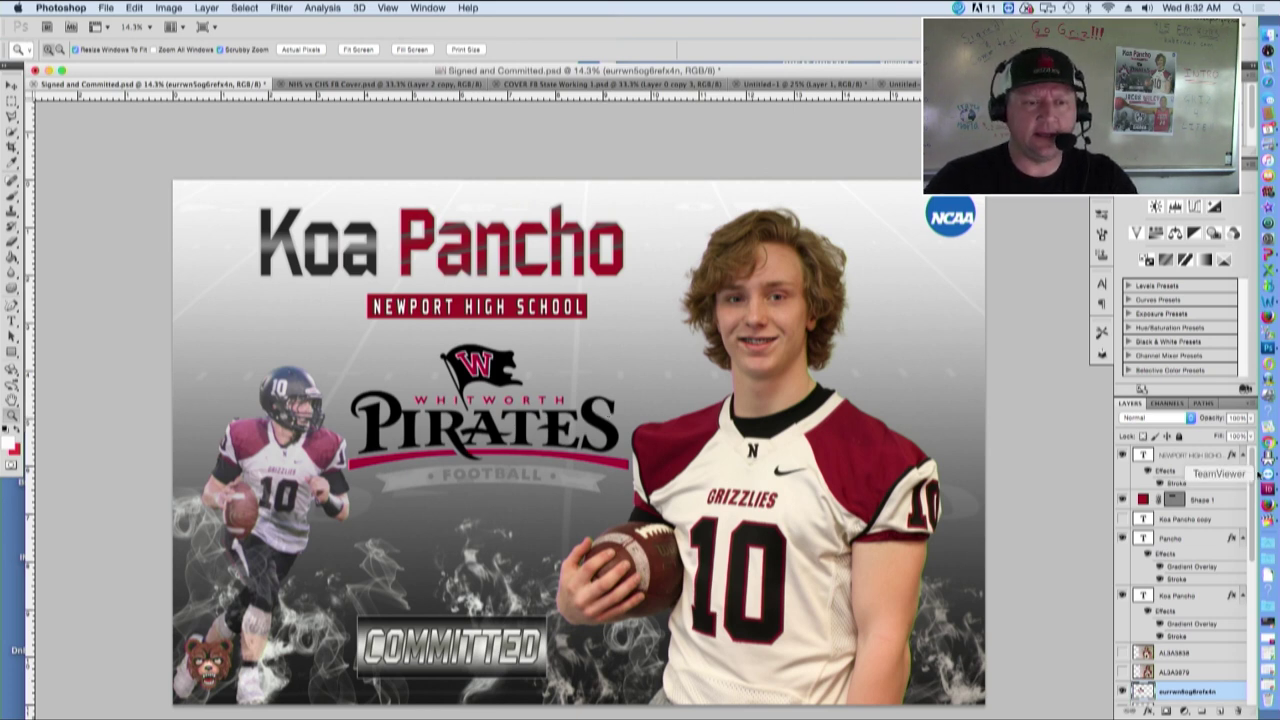
pyautogui.click(1121, 456)
# Hide the red banner, the Koa Pancho title layers, the Pirates, bear and NCAA logos, and COMMITTED text
pyautogui.click(1122, 499)
pyautogui.click(1122, 538)
pyautogui.click(1122, 596)
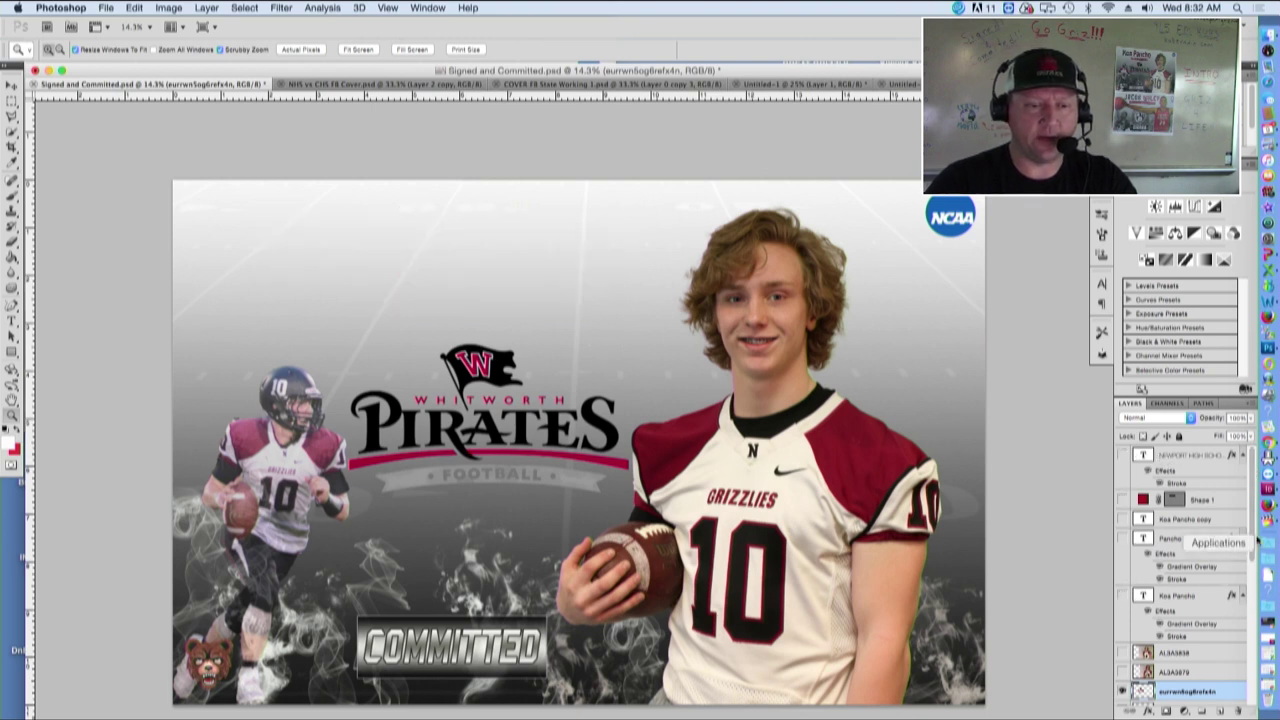
pyautogui.scroll(-5, 1200, 580)
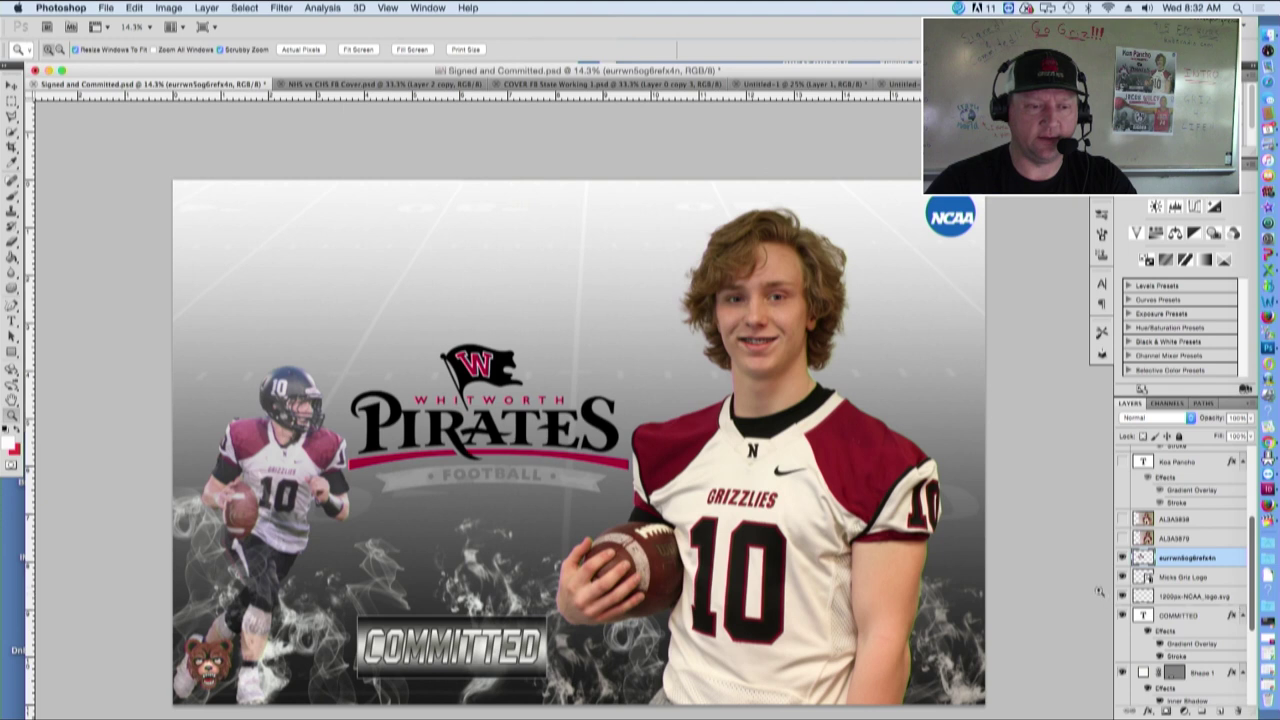
pyautogui.click(1121, 558)
pyautogui.click(1122, 596)
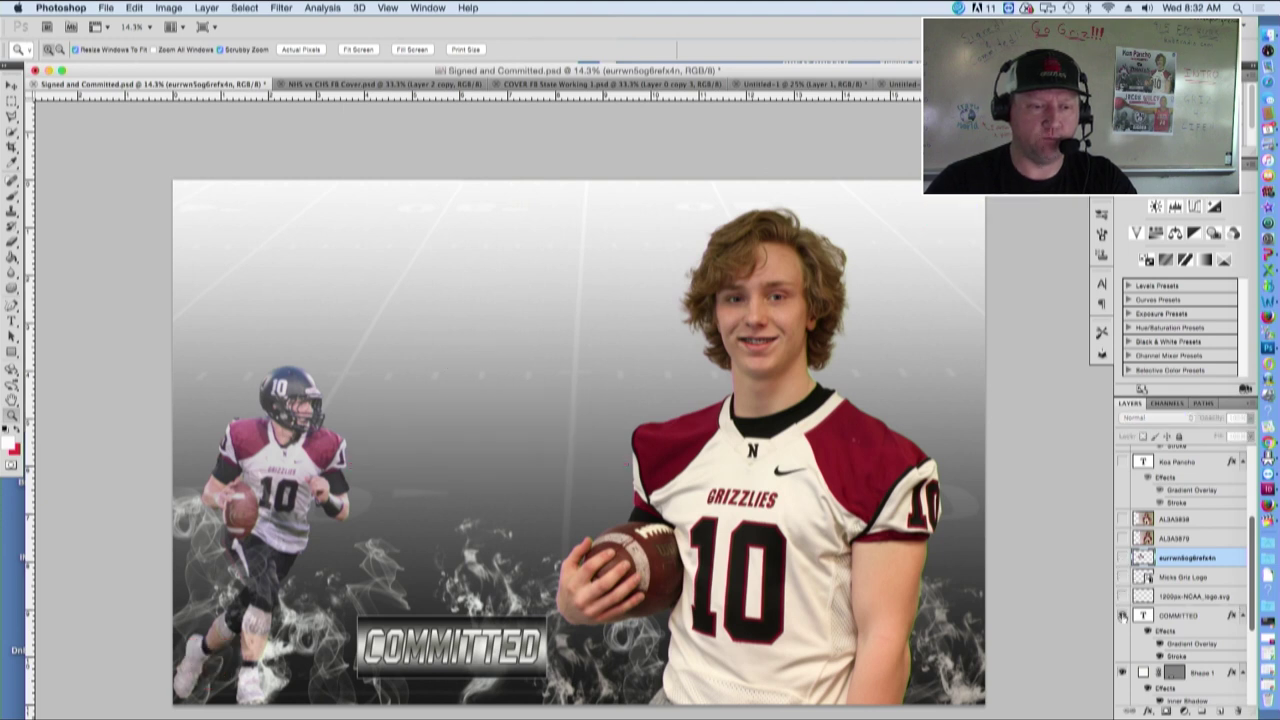
# Hide the grey gradient bar, both player photos and the gradient and smoke backdrop
pyautogui.moveTo(1254, 595); pyautogui.dragTo(1254, 645)
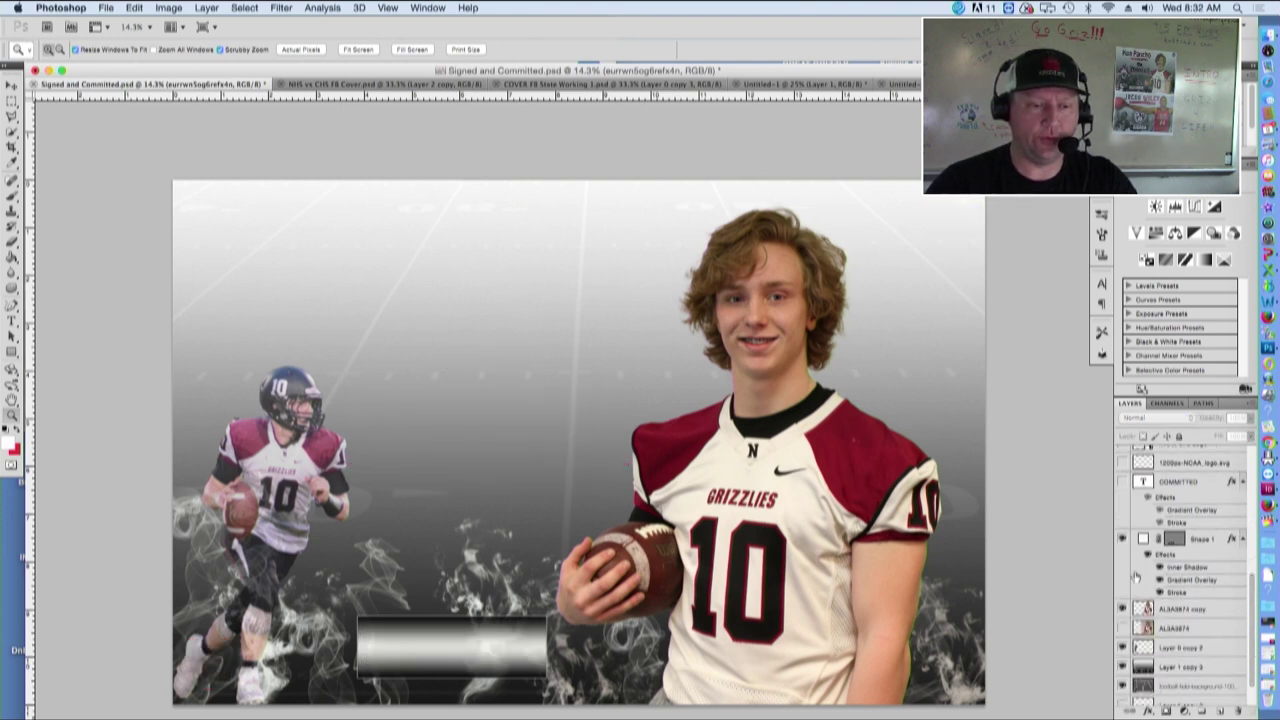
pyautogui.click(1122, 540)
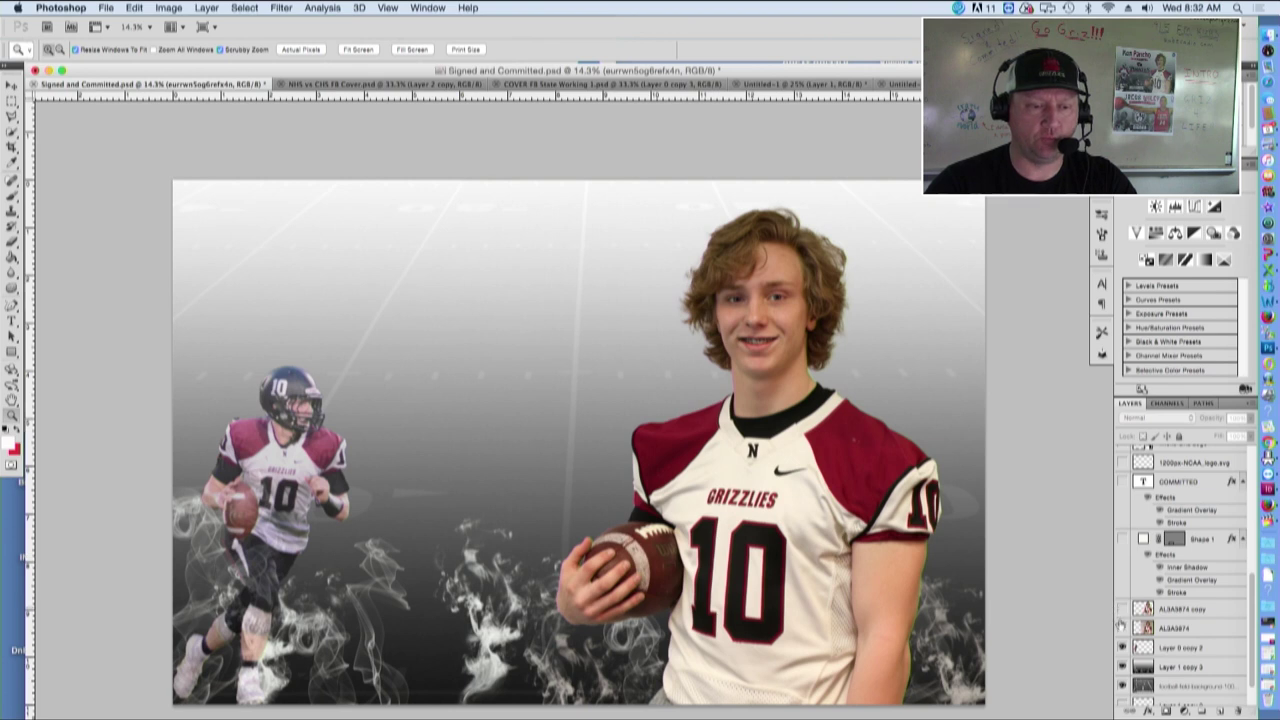
pyautogui.click(1121, 608)
pyautogui.click(1121, 647)
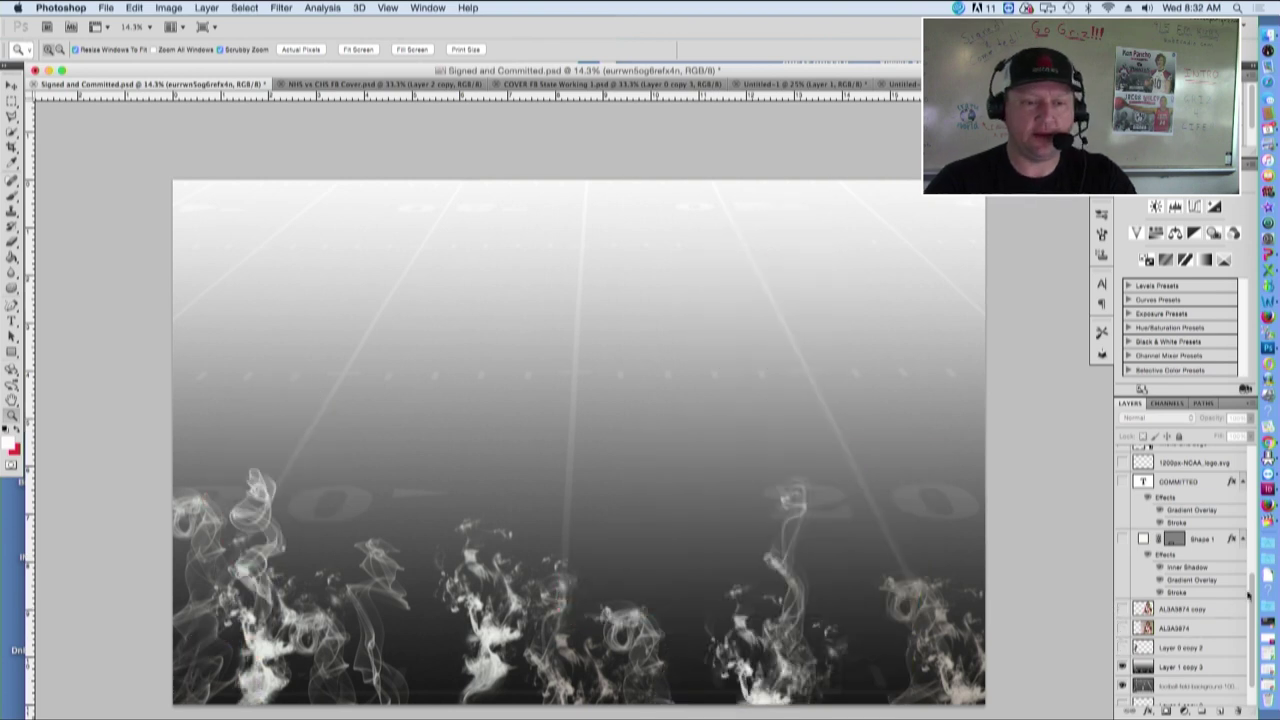
pyautogui.scroll(-3, 1240, 630)
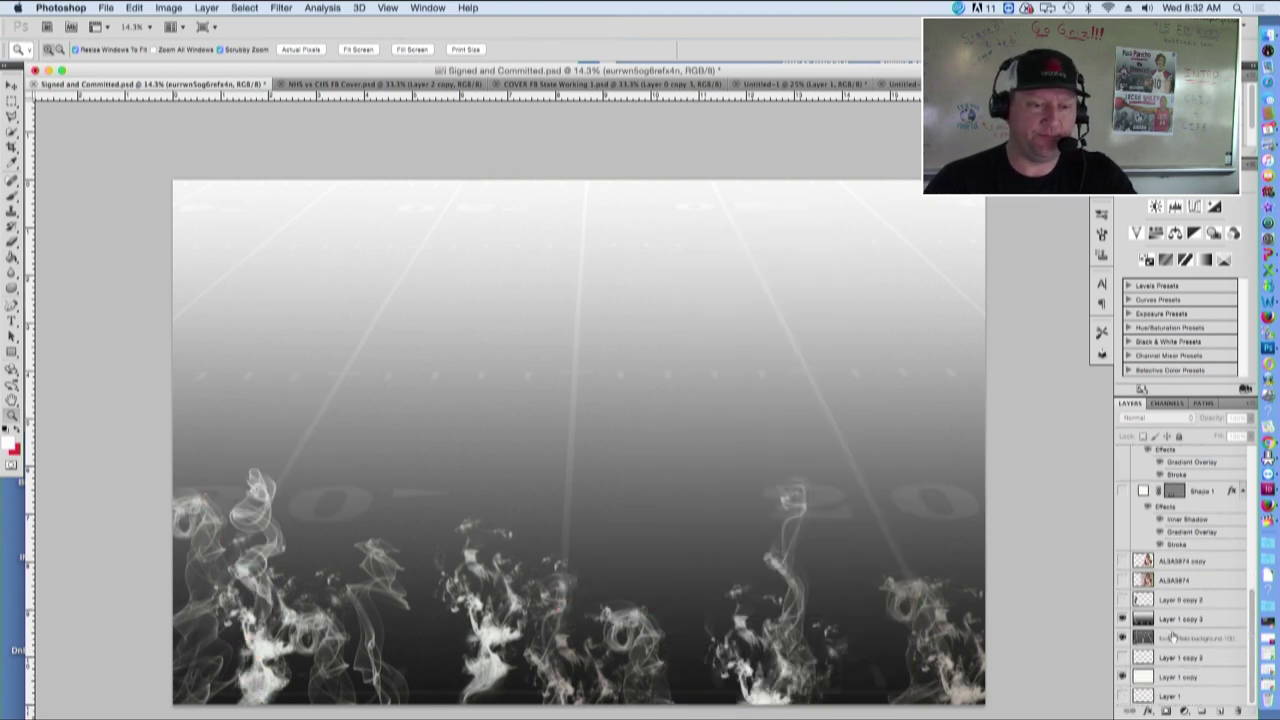
pyautogui.click(1121, 621)
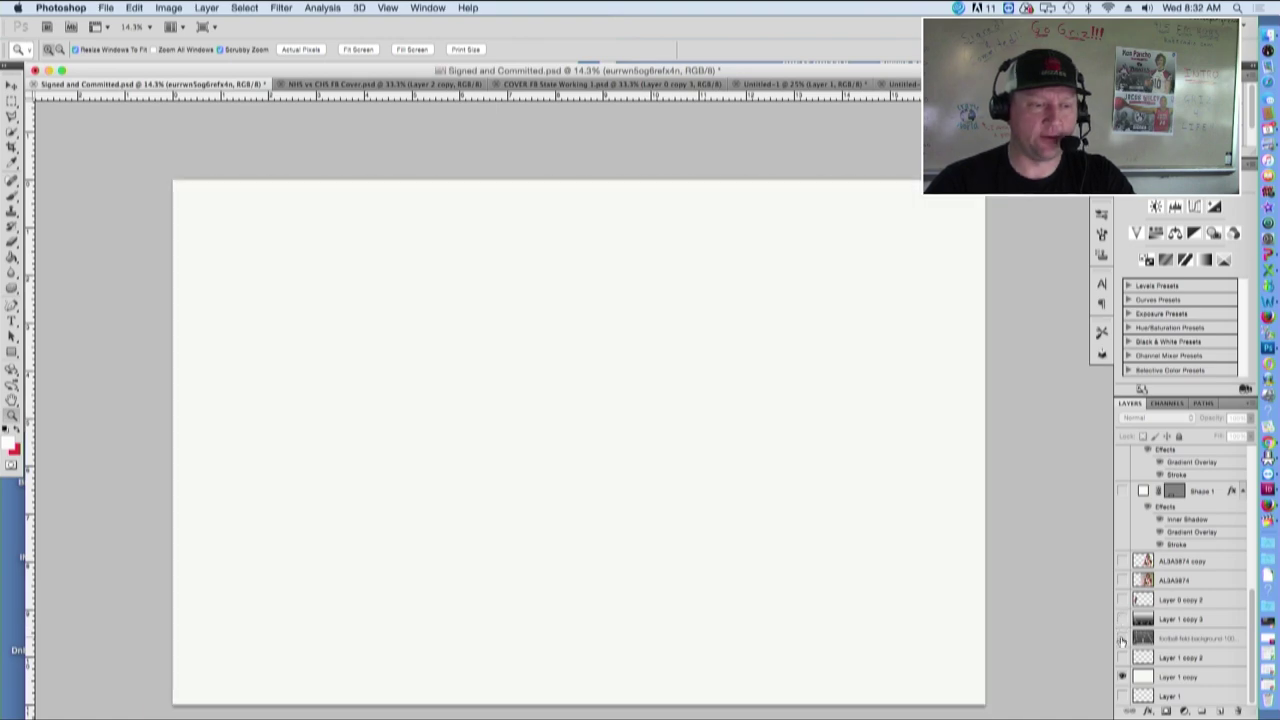
# Show Layer 1 copy 3 (gradient and smoke), the football-field texture and the running quarterback
pyautogui.click(1122, 677)
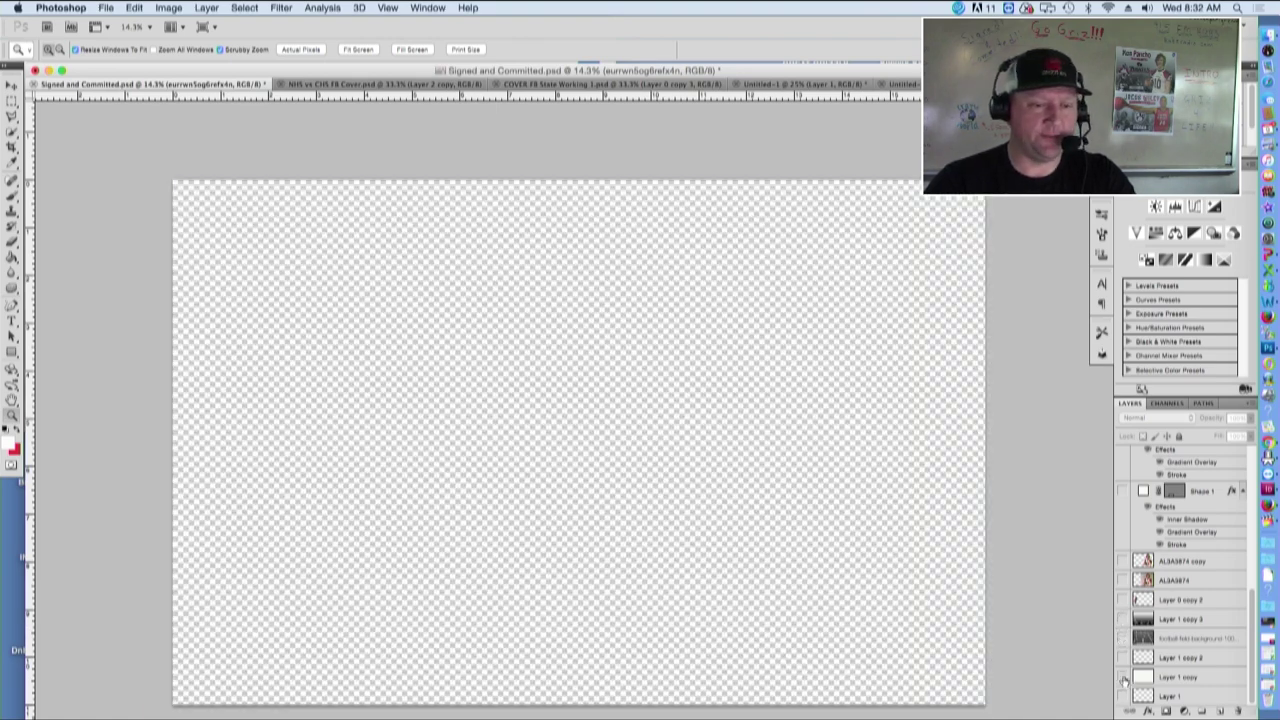
pyautogui.click(1122, 677)
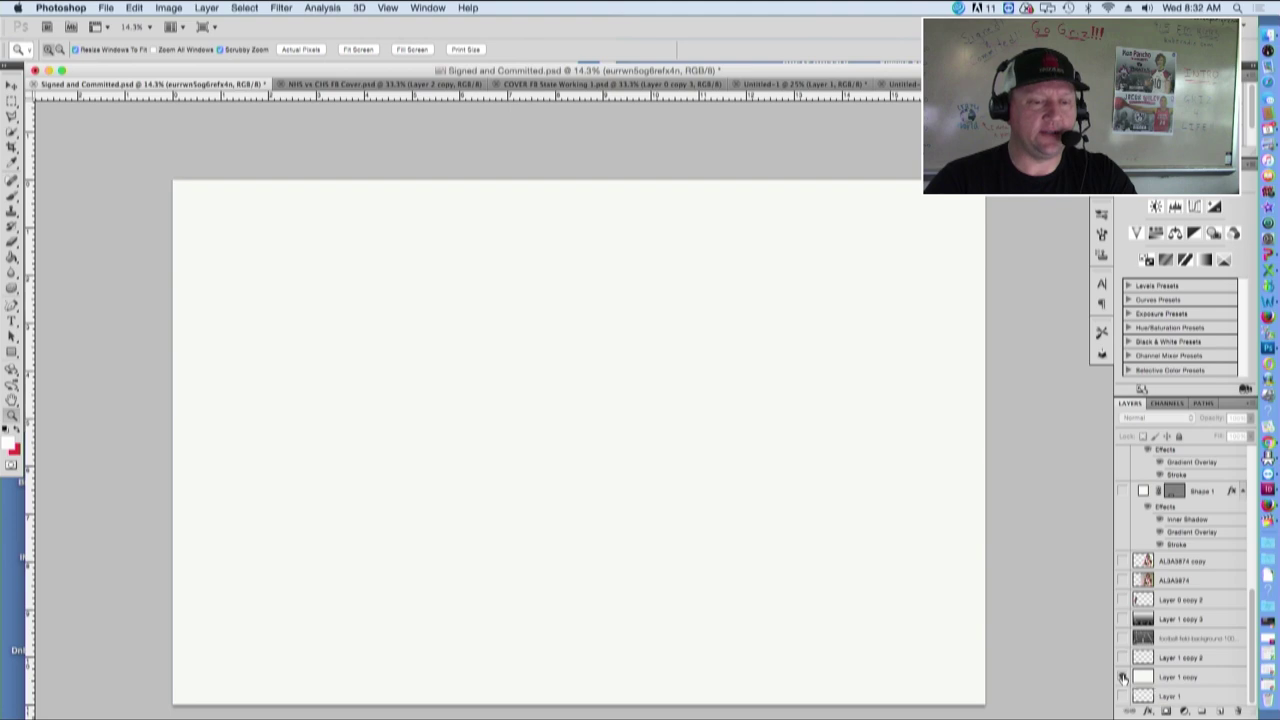
pyautogui.click(1122, 619)
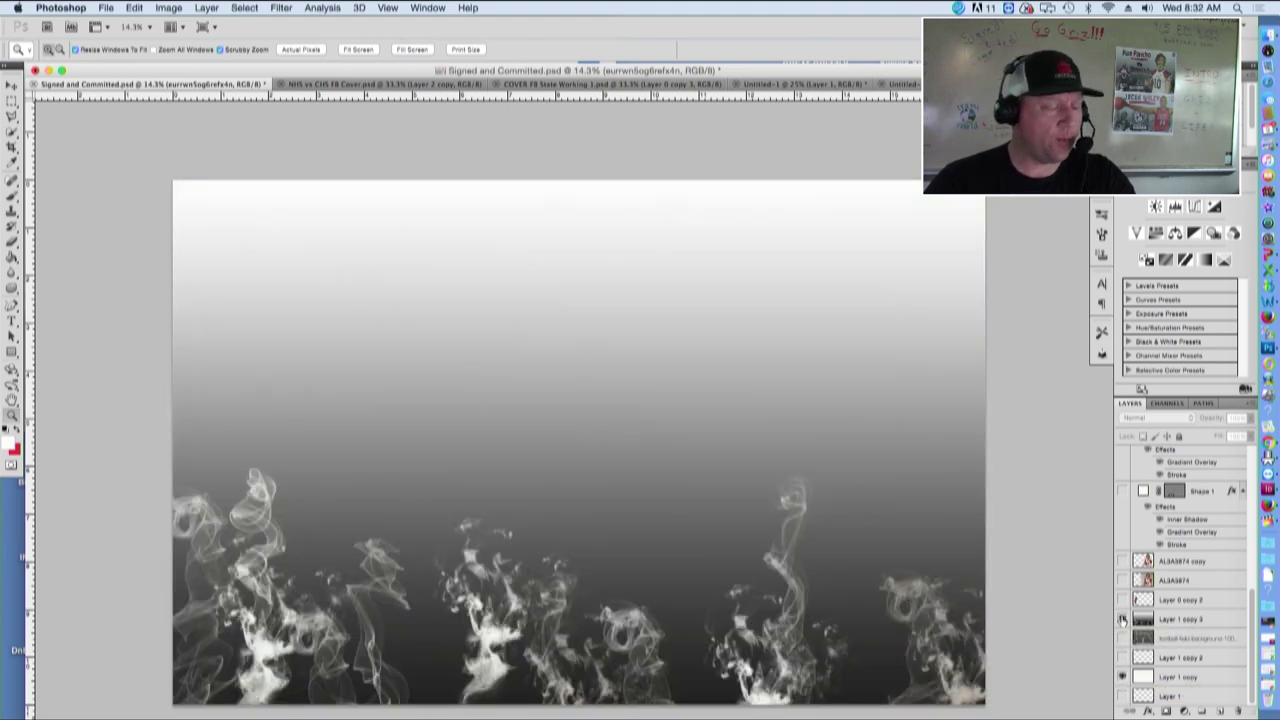
pyautogui.click(1122, 638)
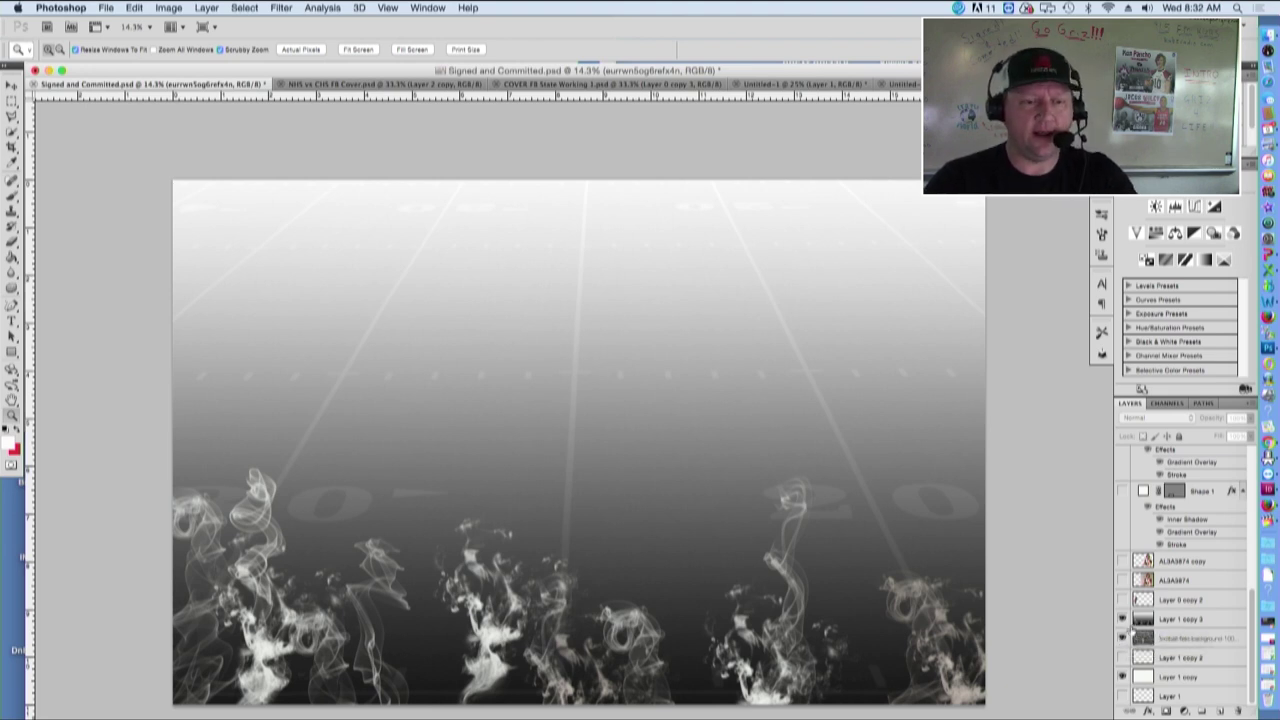
pyautogui.click(1122, 600)
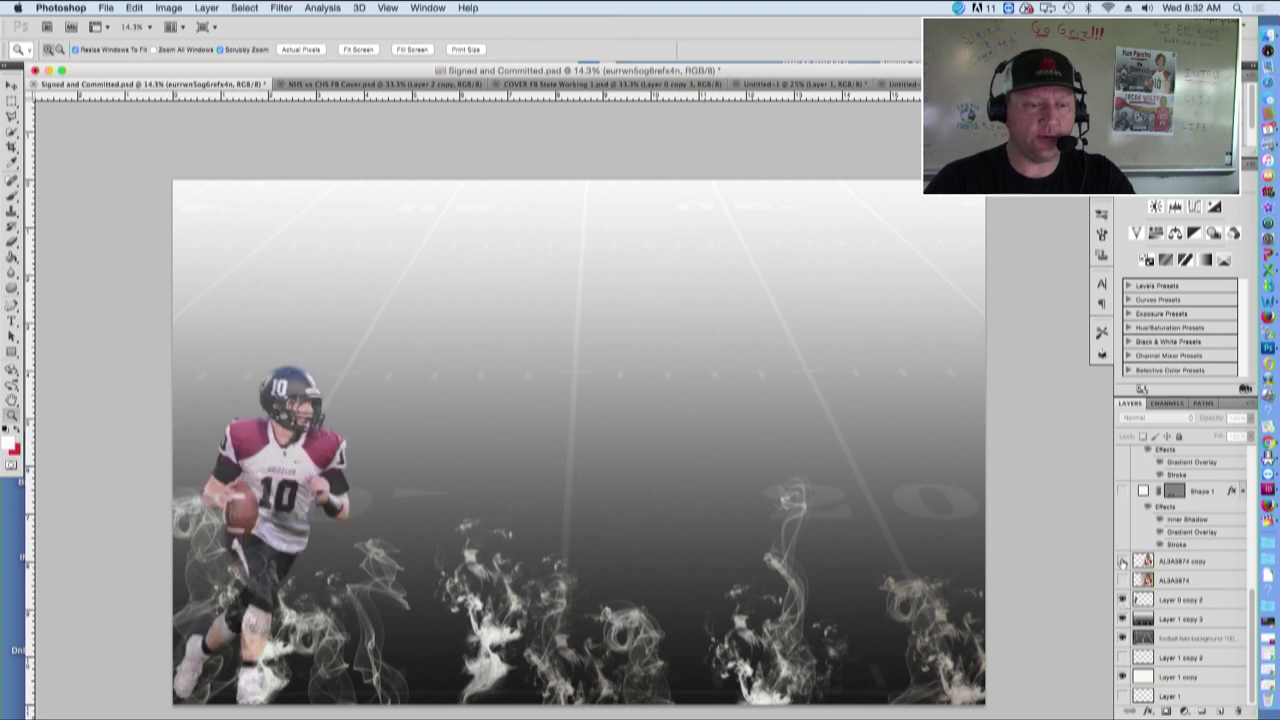
# Show the large player photo and the grey banner bar at bottom centre
pyautogui.click(1122, 561)
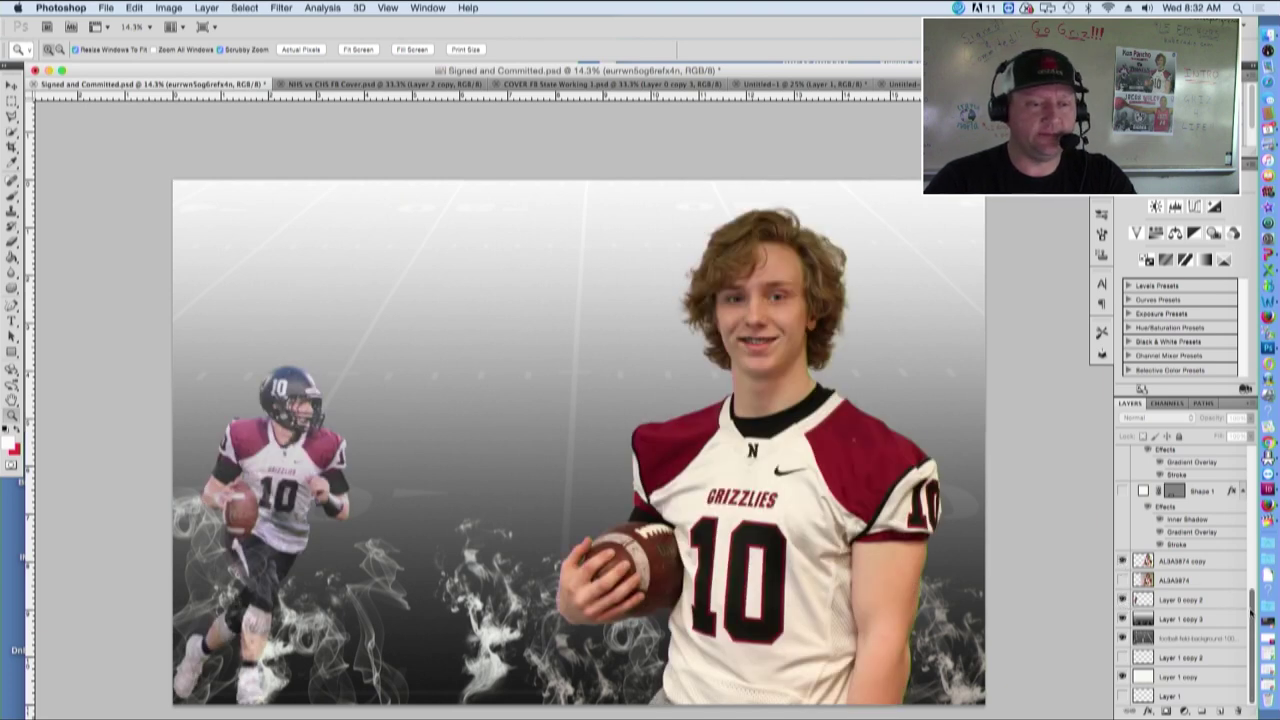
pyautogui.moveTo(1252, 613); pyautogui.dragTo(1250, 606)
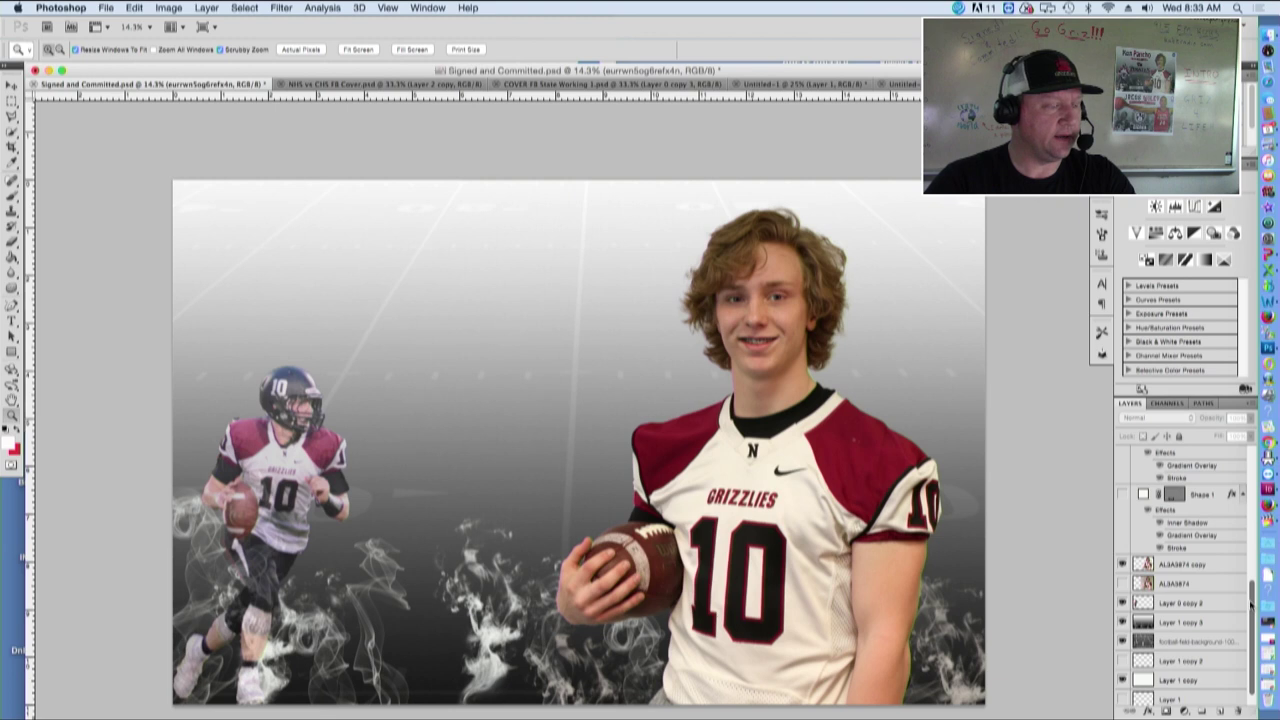
pyautogui.scroll(2, 1249, 605)
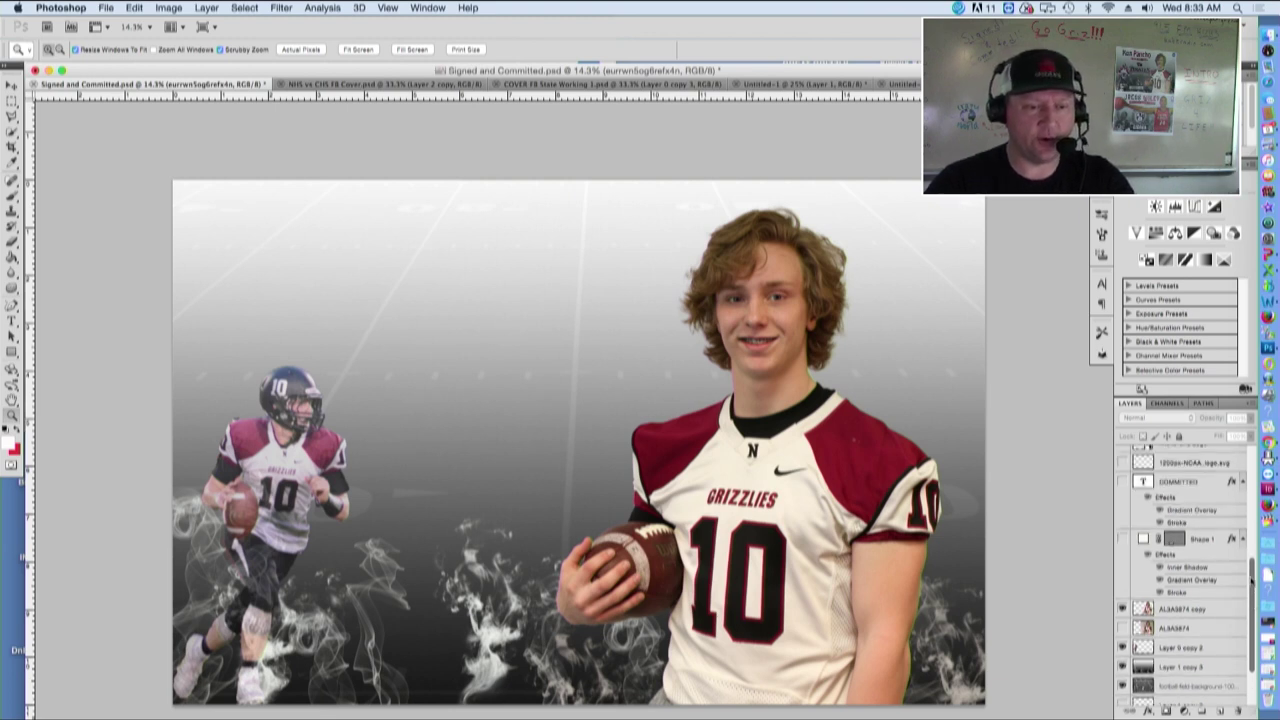
pyautogui.scroll(2, 1203, 593)
pyautogui.click(1122, 584)
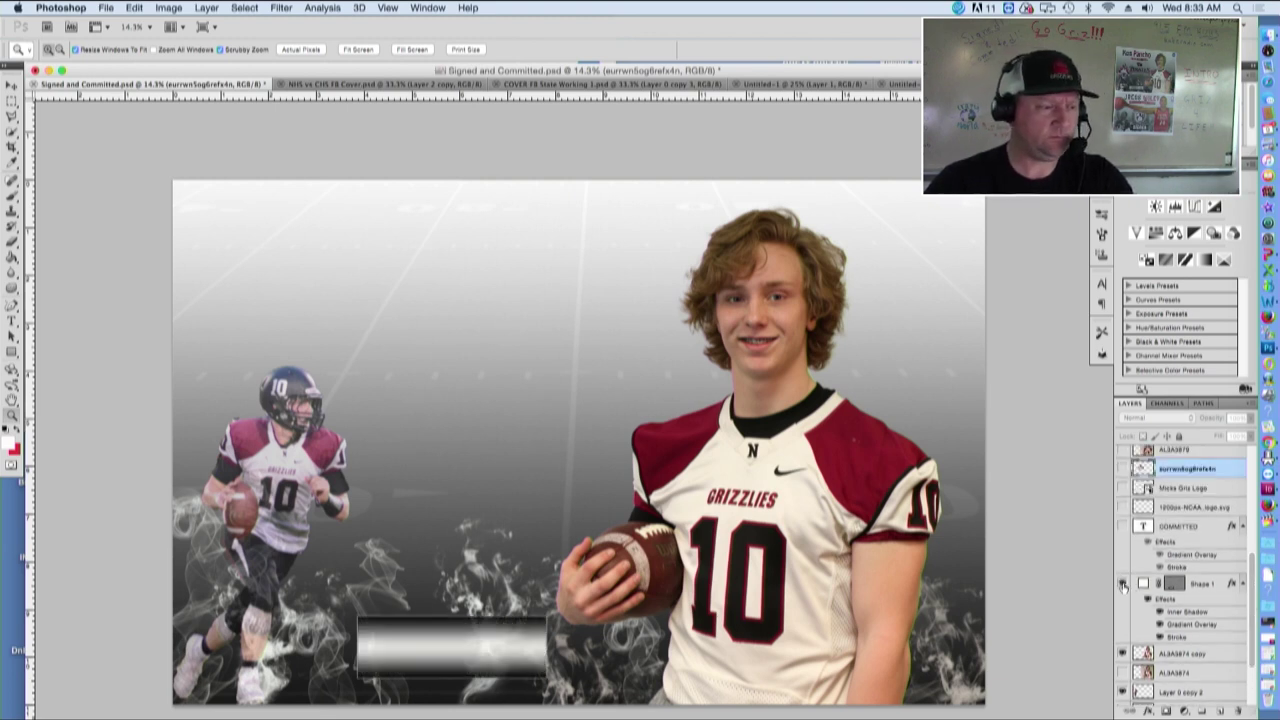
# Show the COMMITTED text, bear logo, Whitworth Pirates Football logo and NCAA logo
pyautogui.click(1122, 526)
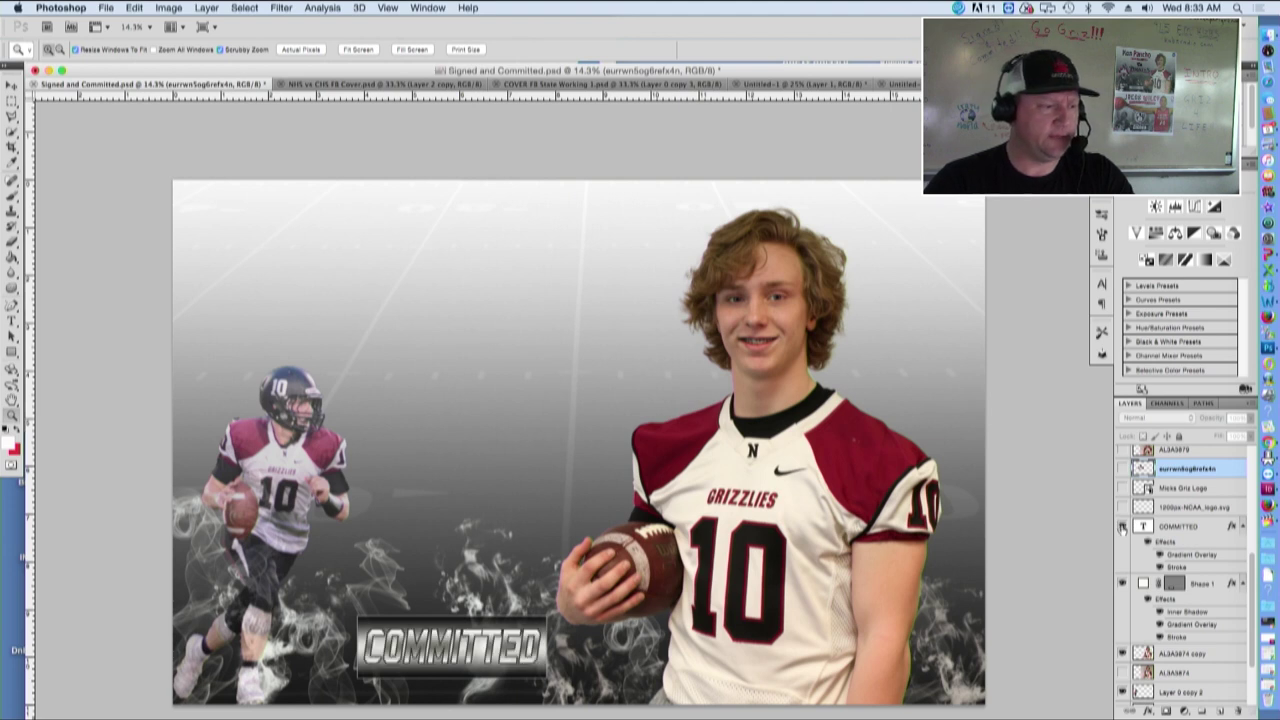
pyautogui.click(1122, 488)
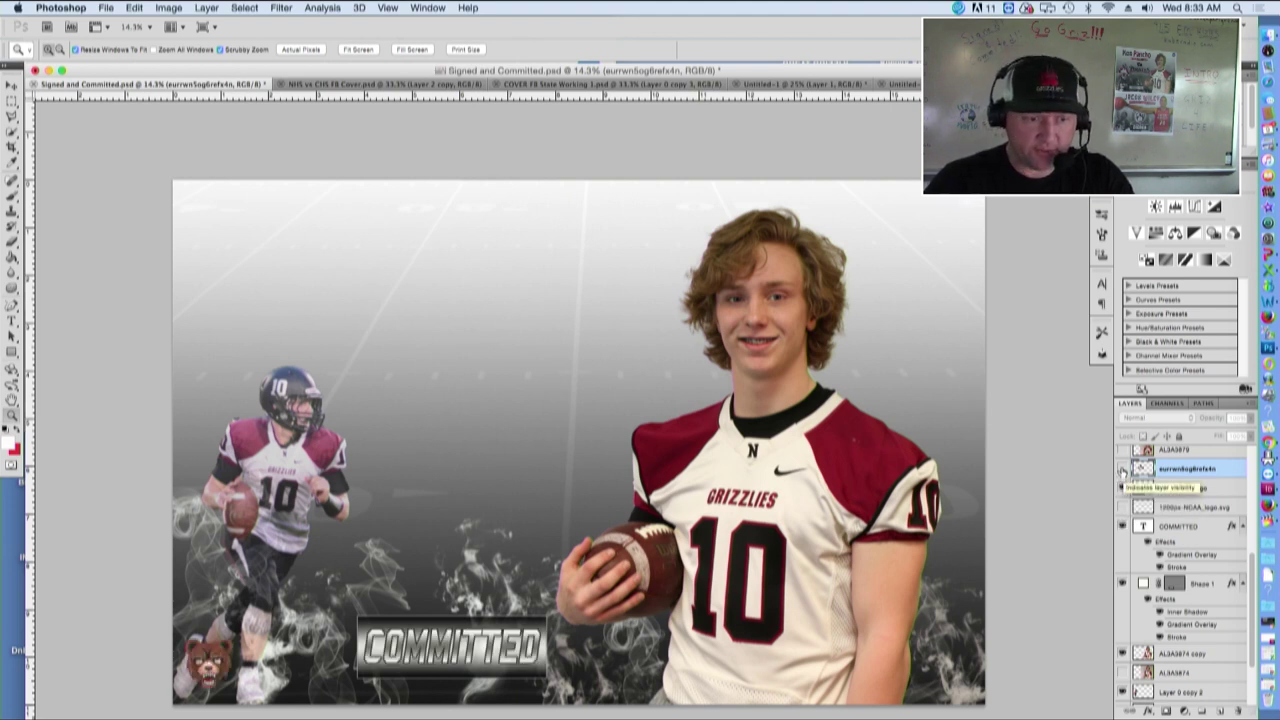
pyautogui.click(1122, 469)
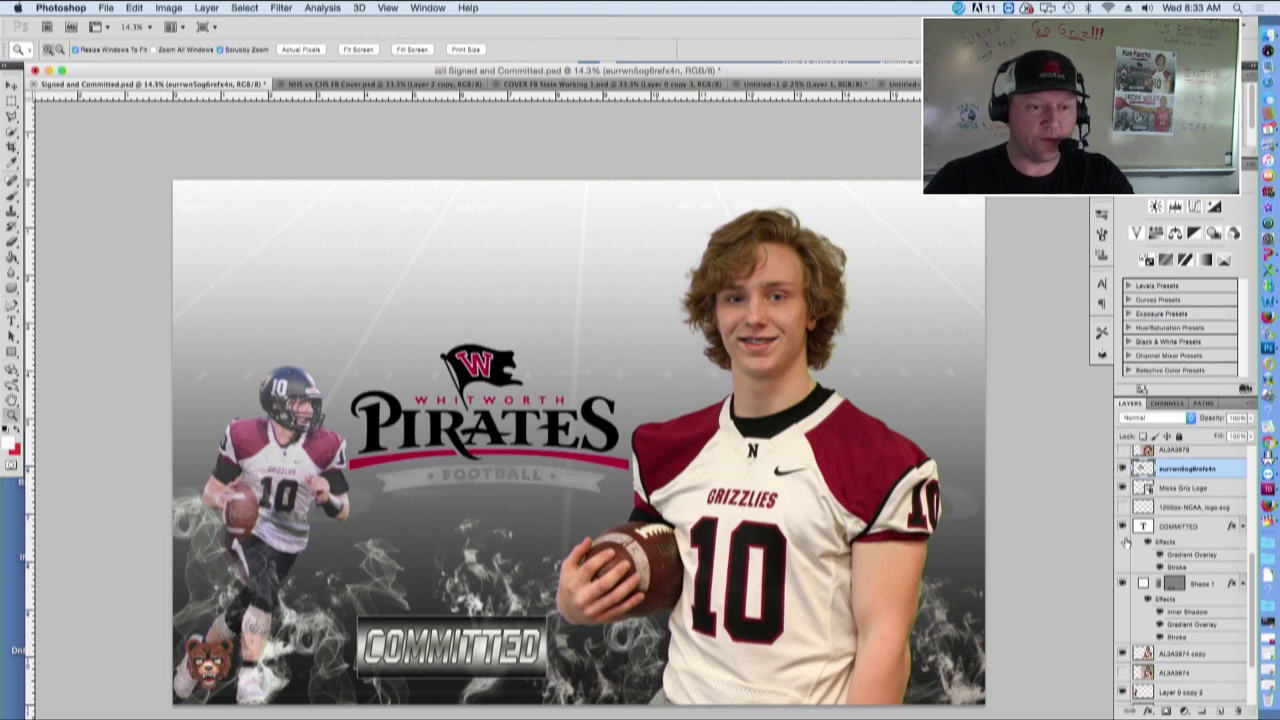
pyautogui.click(1122, 507)
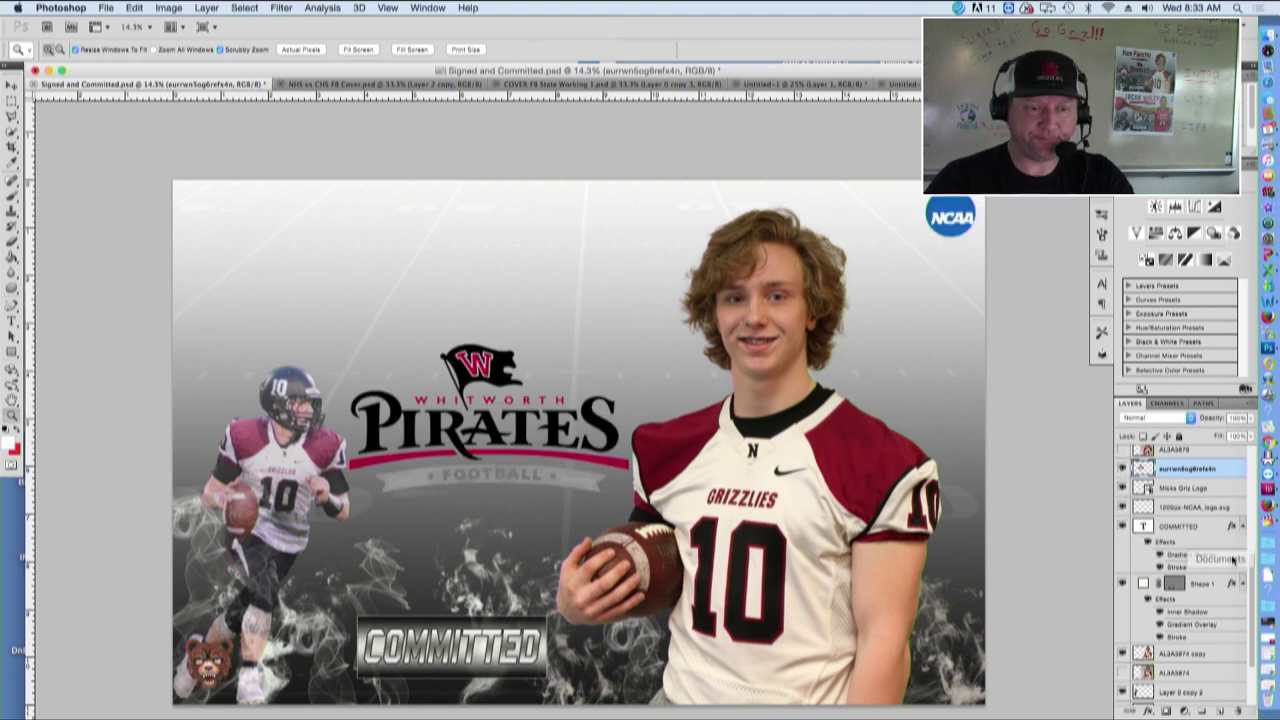
pyautogui.moveTo(1249, 568); pyautogui.dragTo(1250, 465)
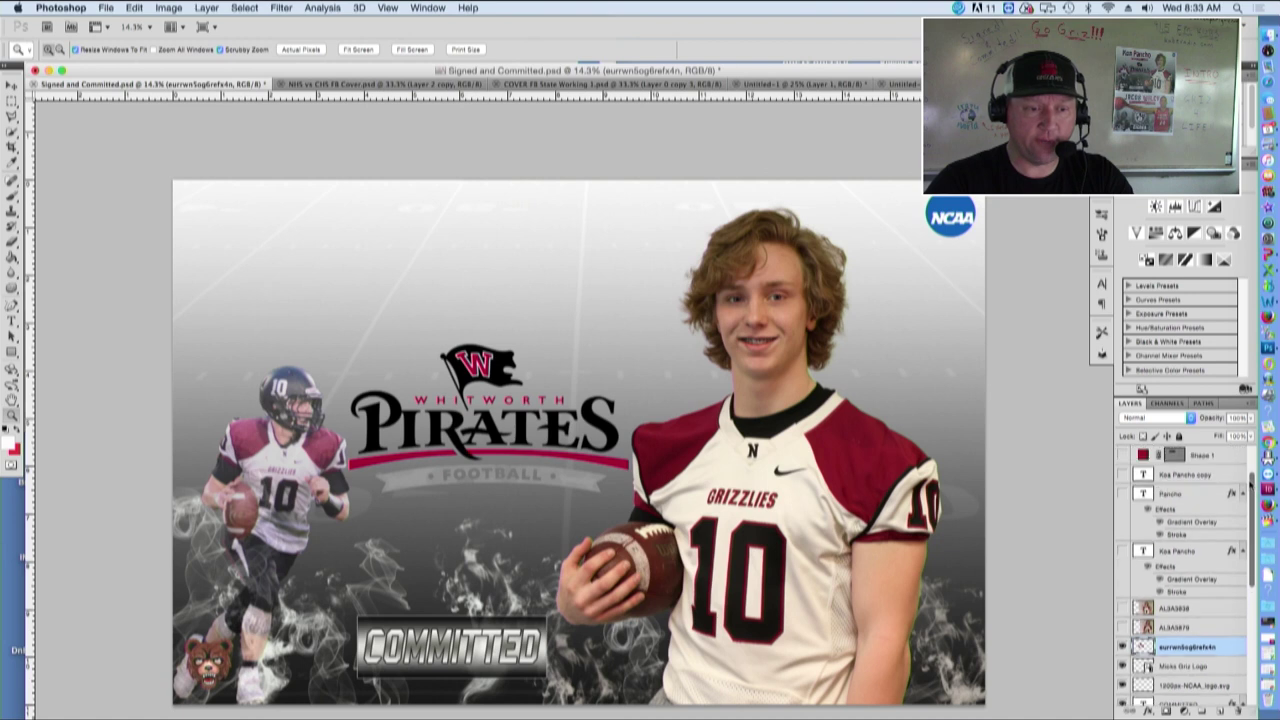
# Show the red bar, grey Koa and red Pancho title, and NEWPORT HIGH SCHOOL text, leaving black Koa Pancho hidden
pyautogui.click(1122, 455)
pyautogui.click(1122, 474)
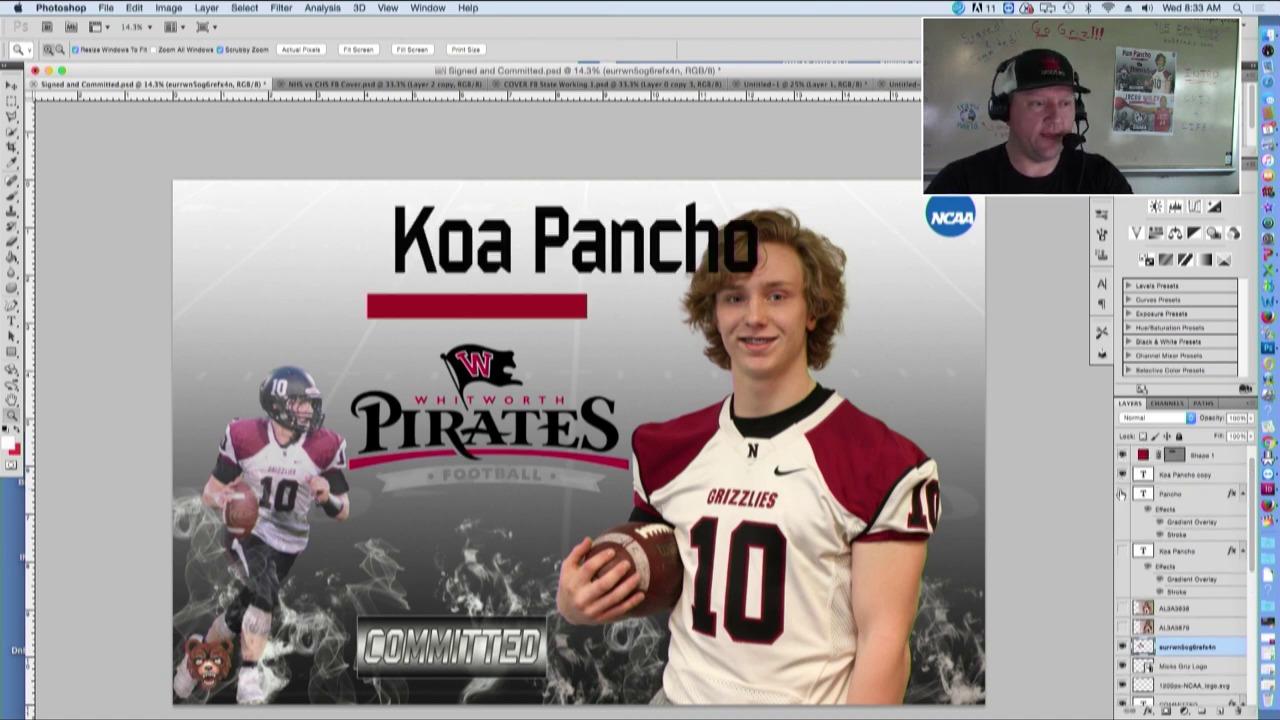
pyautogui.click(1121, 493)
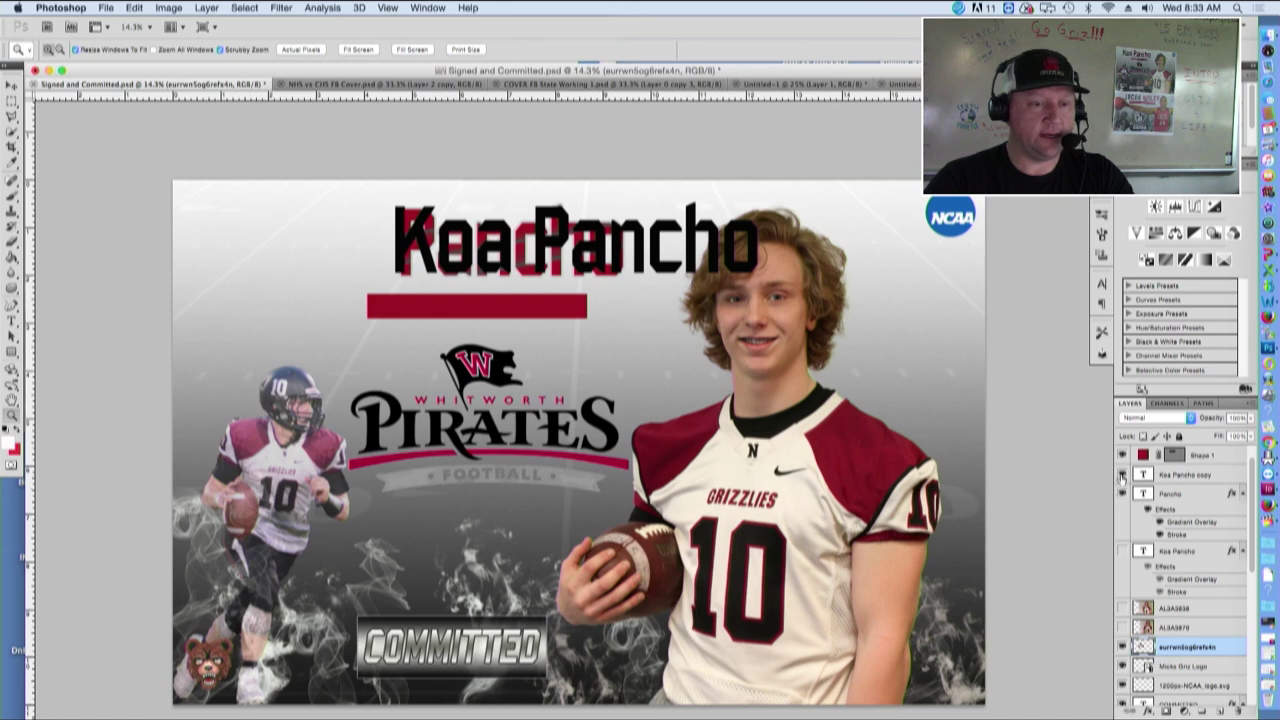
pyautogui.click(1122, 474)
pyautogui.click(1122, 551)
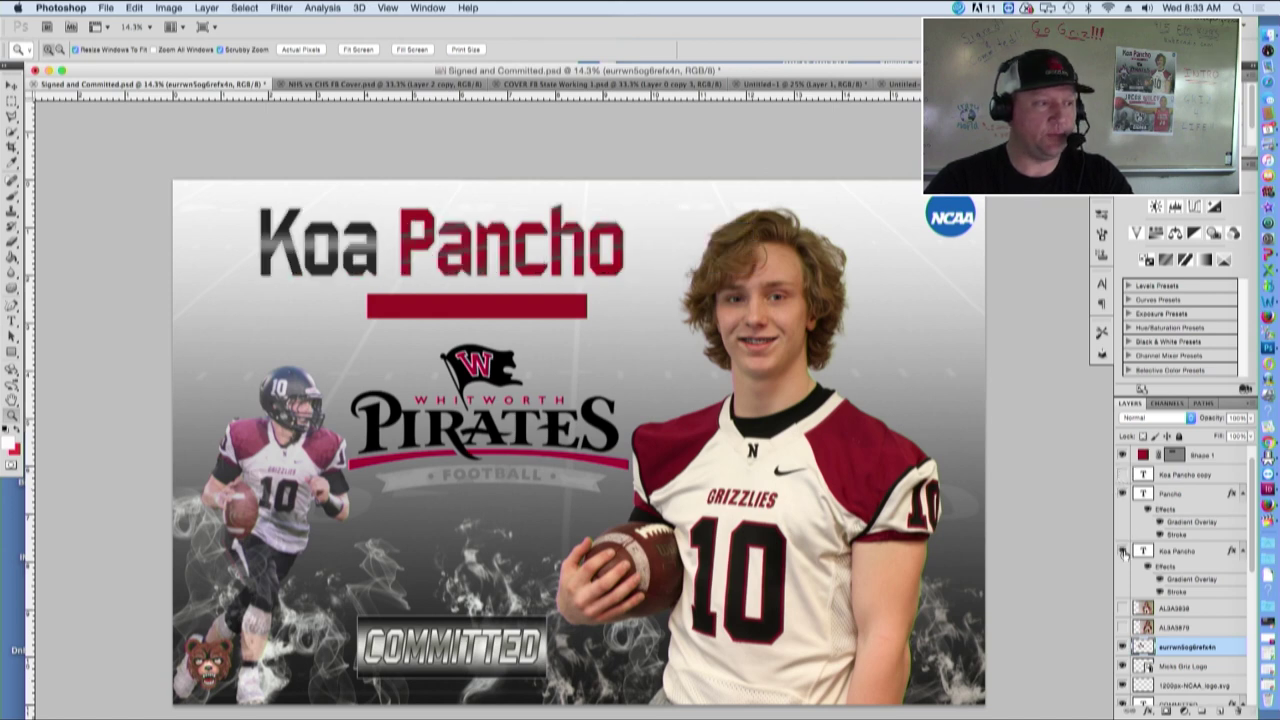
pyautogui.moveTo(1248, 512)
pyautogui.scroll(2, 1250, 511)
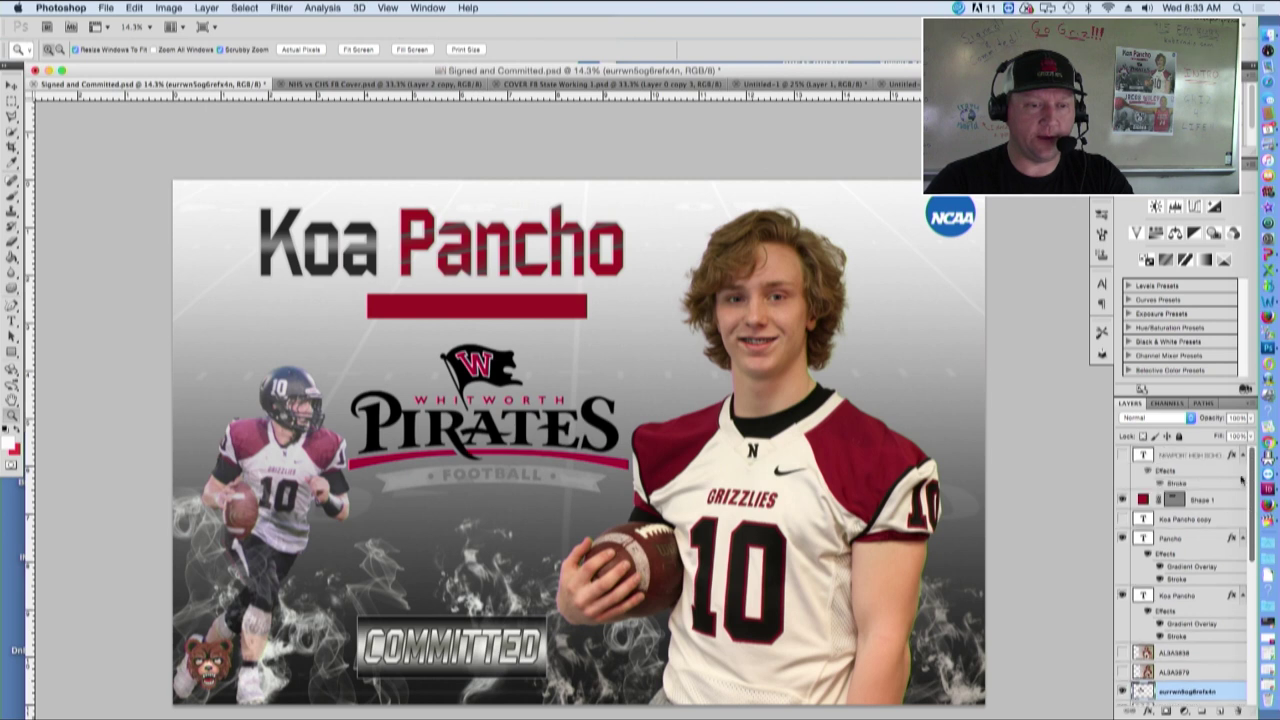
pyautogui.click(1122, 455)
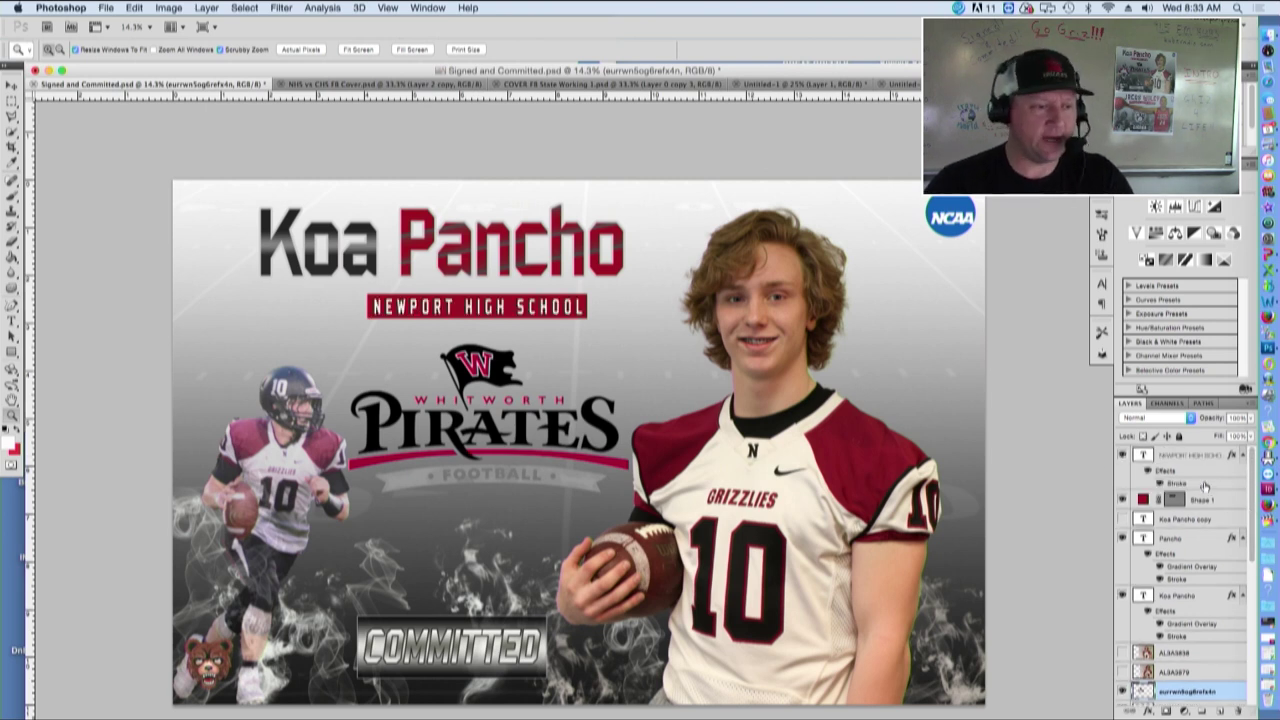